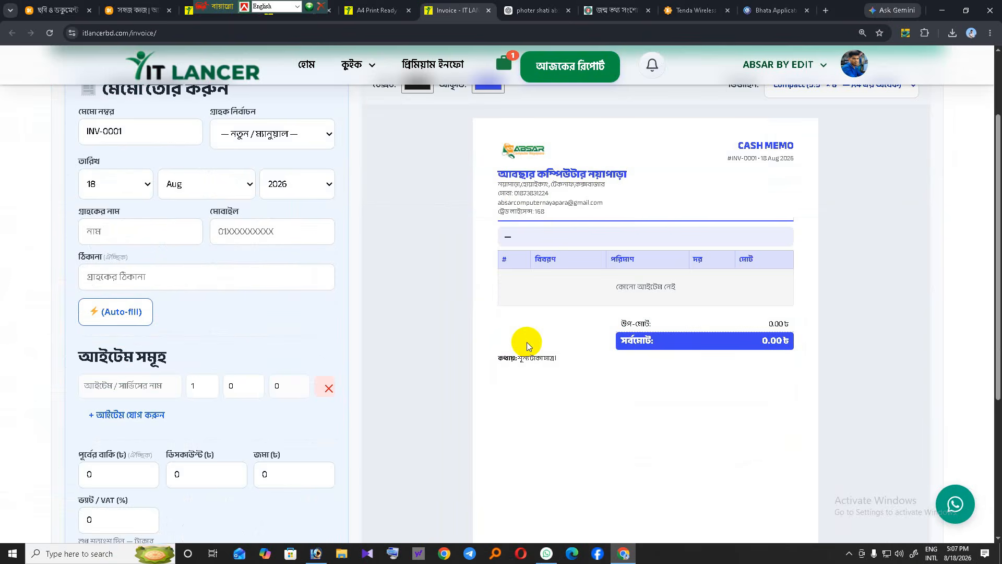
Examine the blank memo form and its cash memo preview, including the shop header, item table and total
scroll(532, 324, "up", 2)
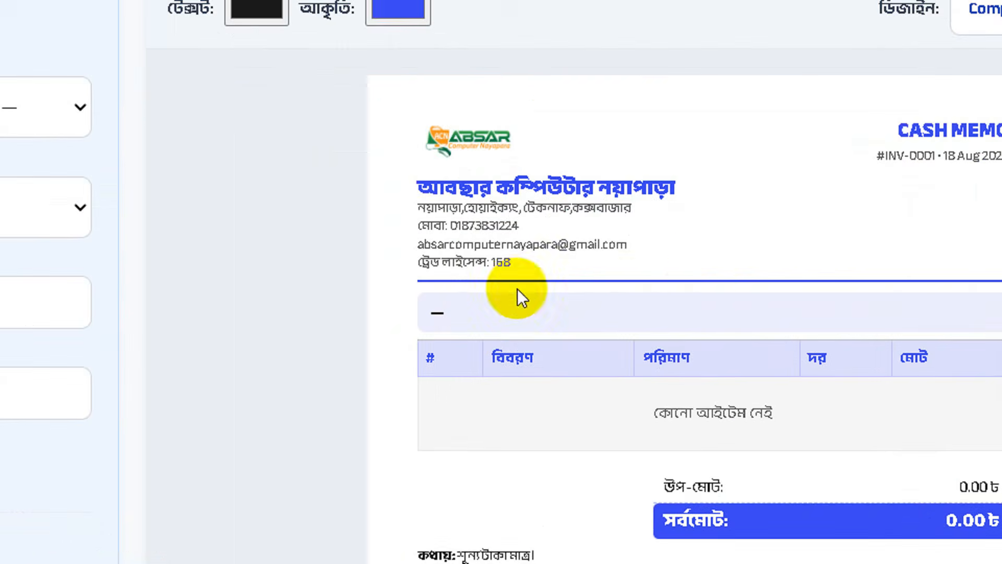
scroll(786, 373, "down", 11)
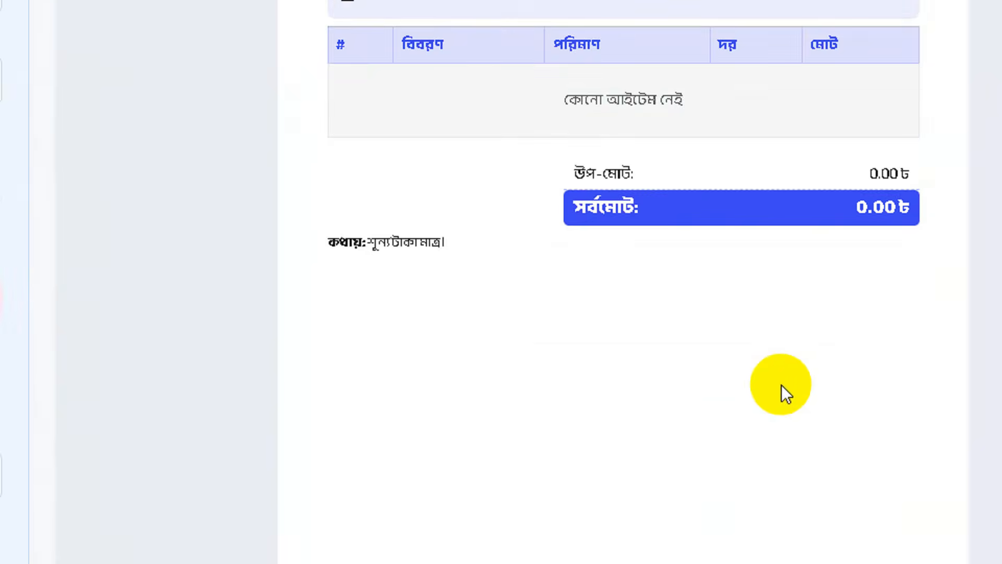
scroll(782, 386, "up", 7)
scroll(782, 384, "up", 4)
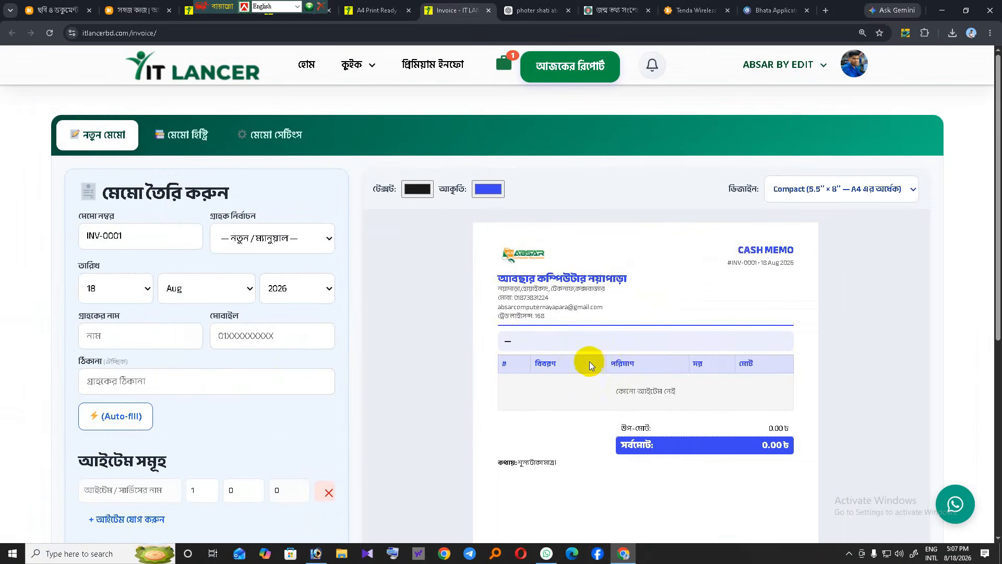
scroll(496, 328, "down", 2)
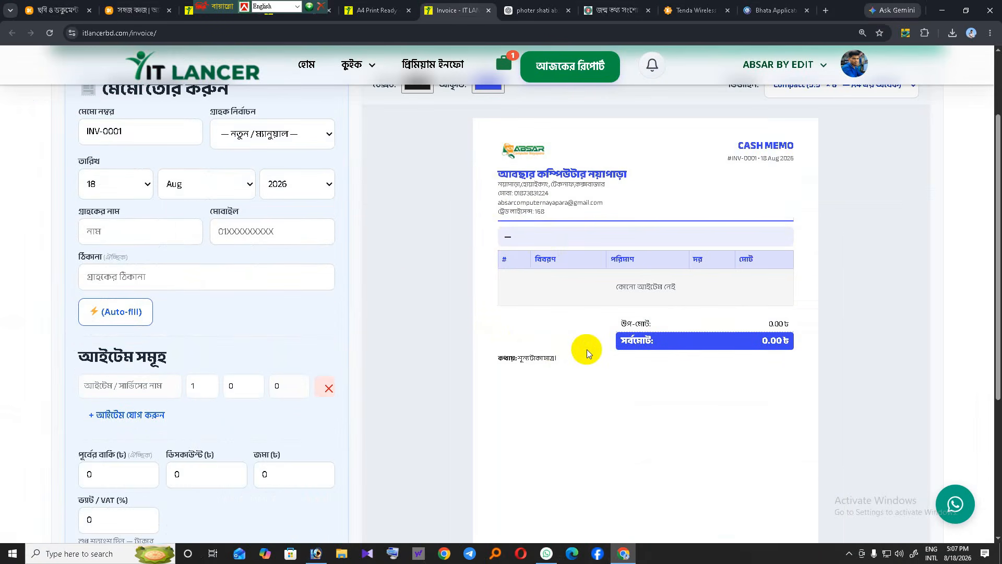
scroll(586, 349, "up", 2)
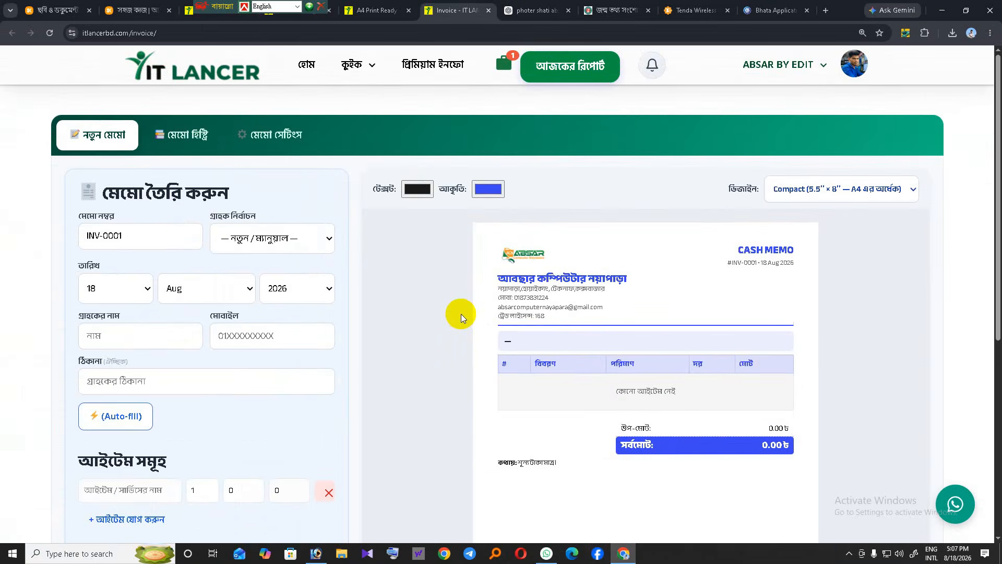
scroll(462, 315, "down", 3)
scroll(462, 315, "up", 2)
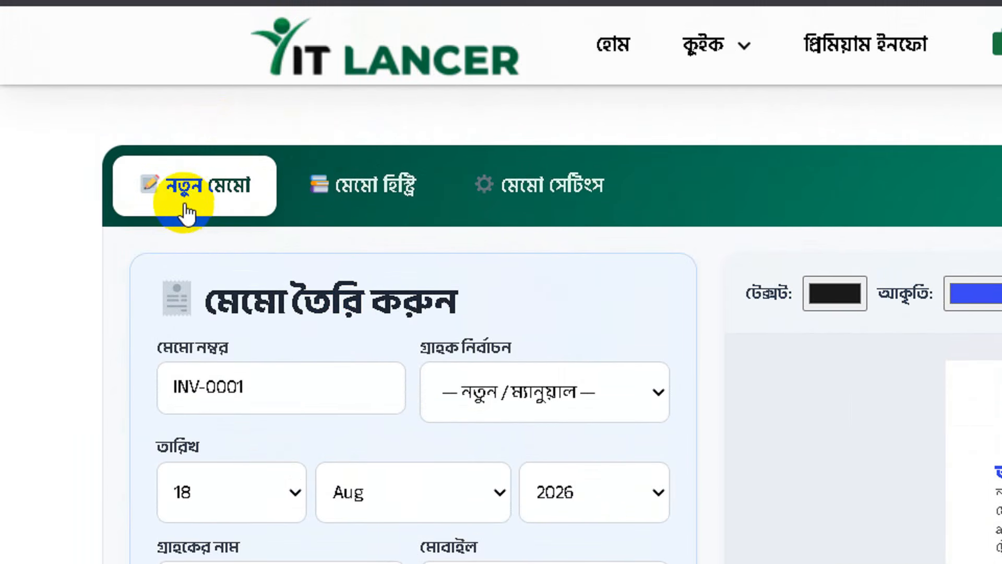
Open the memo settings and review the shop details, payment details and default design options
left_click(563, 203)
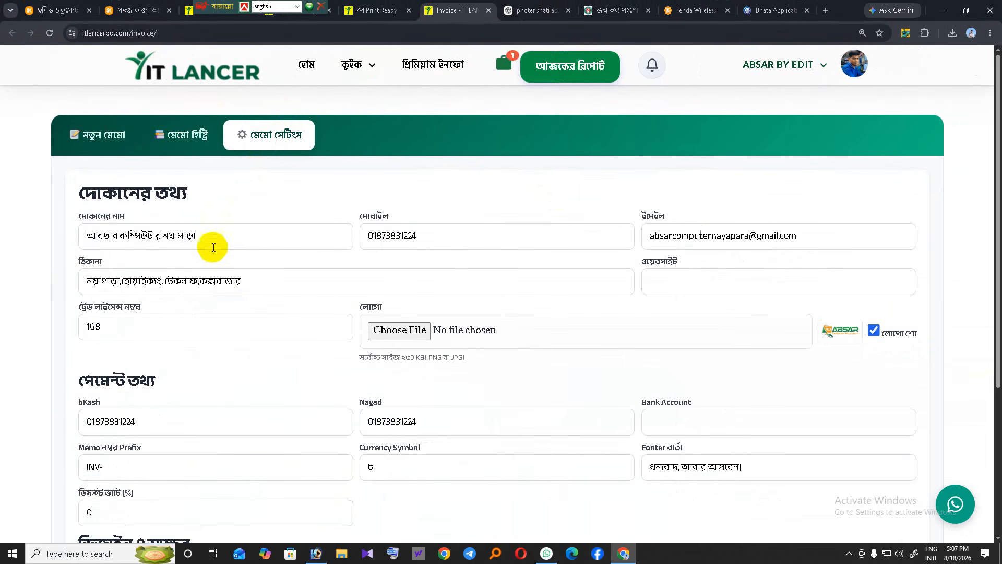
left_click_drag(221, 237, 63, 241)
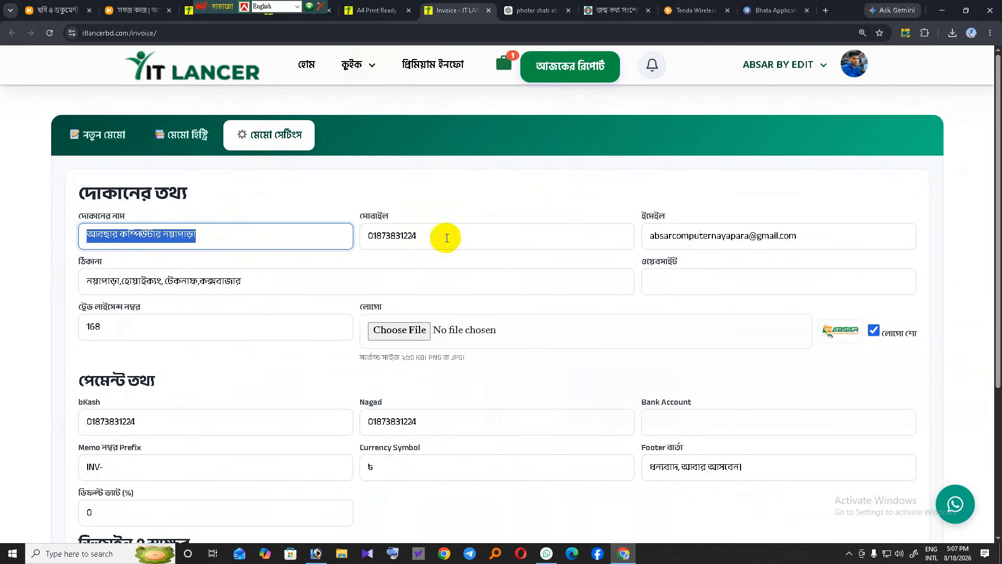
left_click_drag(448, 235, 344, 238)
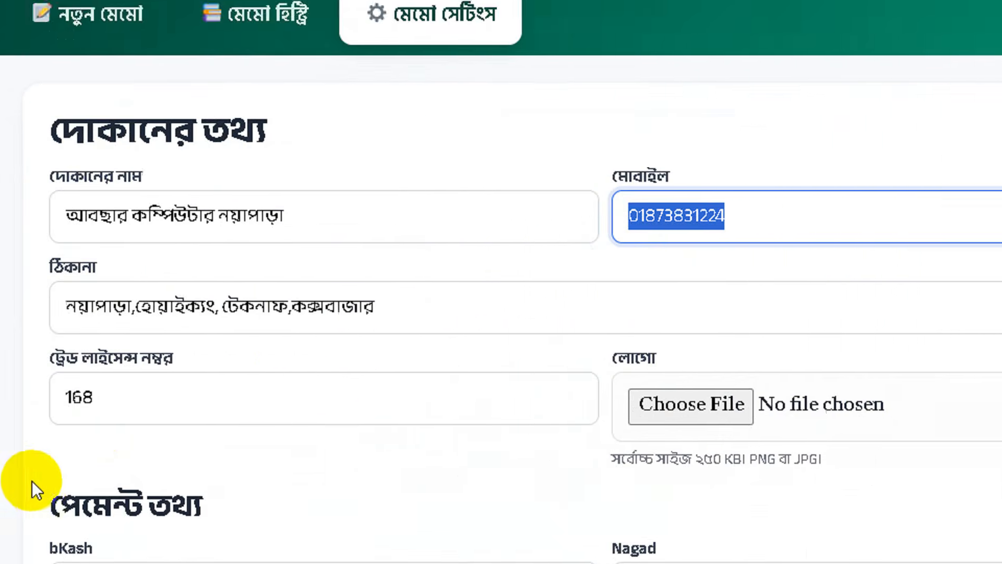
left_click_drag(251, 367, 148, 372)
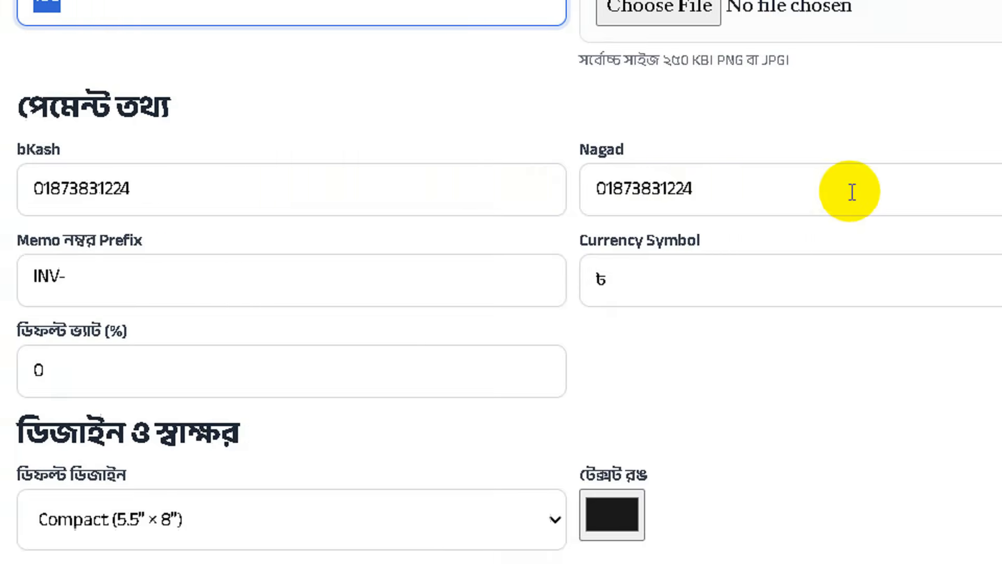
left_click(1001, 212)
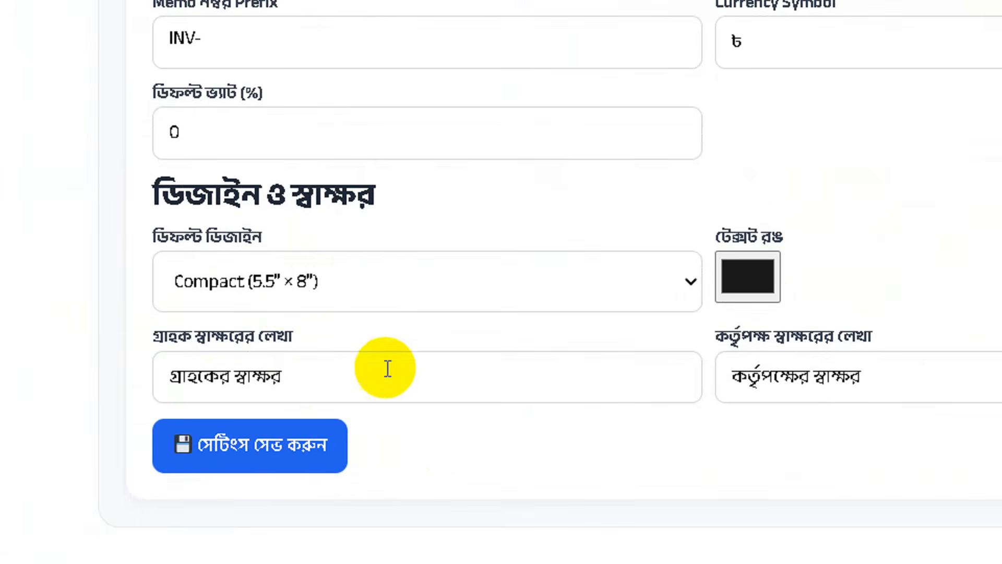
left_click(687, 284)
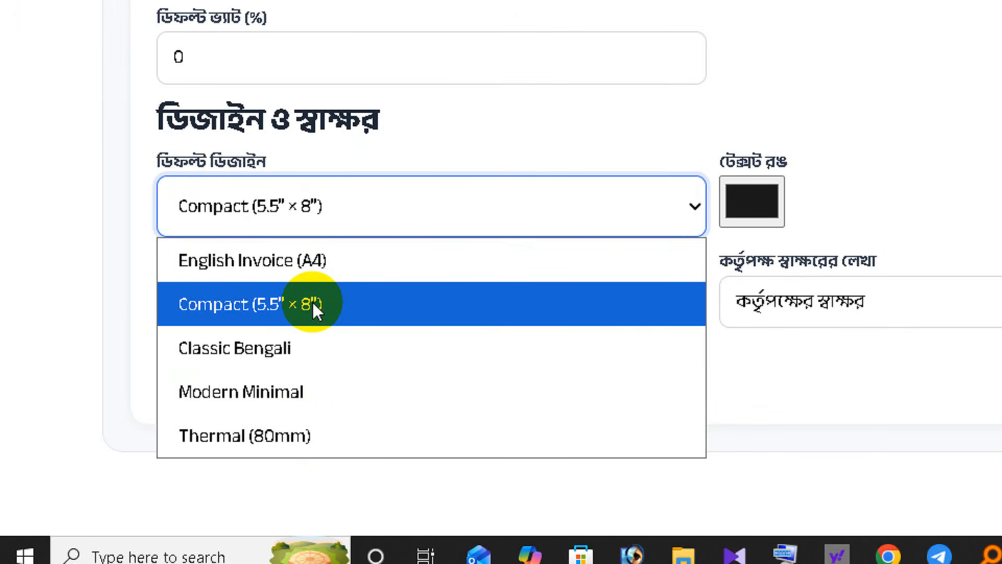
left_click(487, 137)
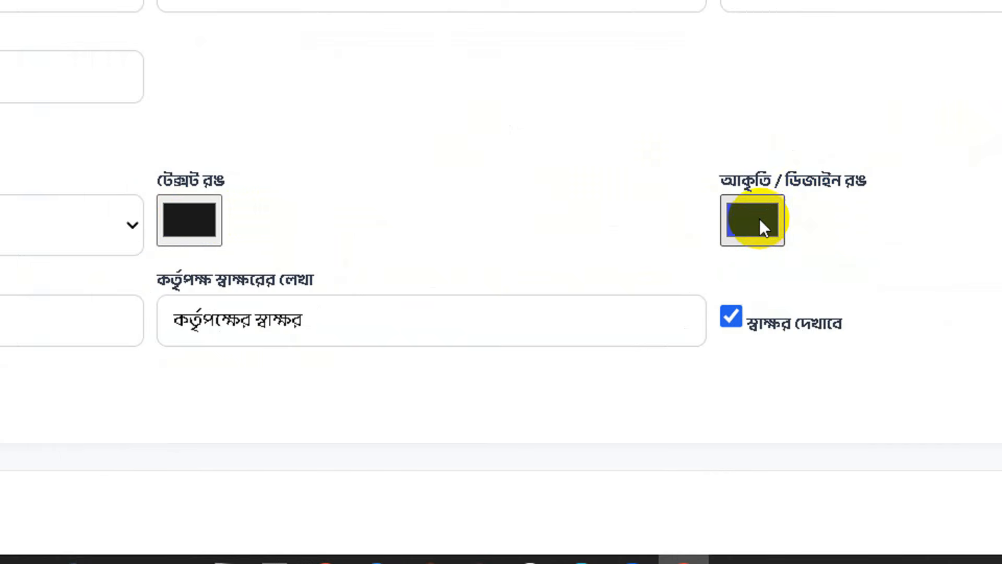
Change the memo's shape/design colour to green and save the settings
left_click(759, 219)
left_click(917, 71)
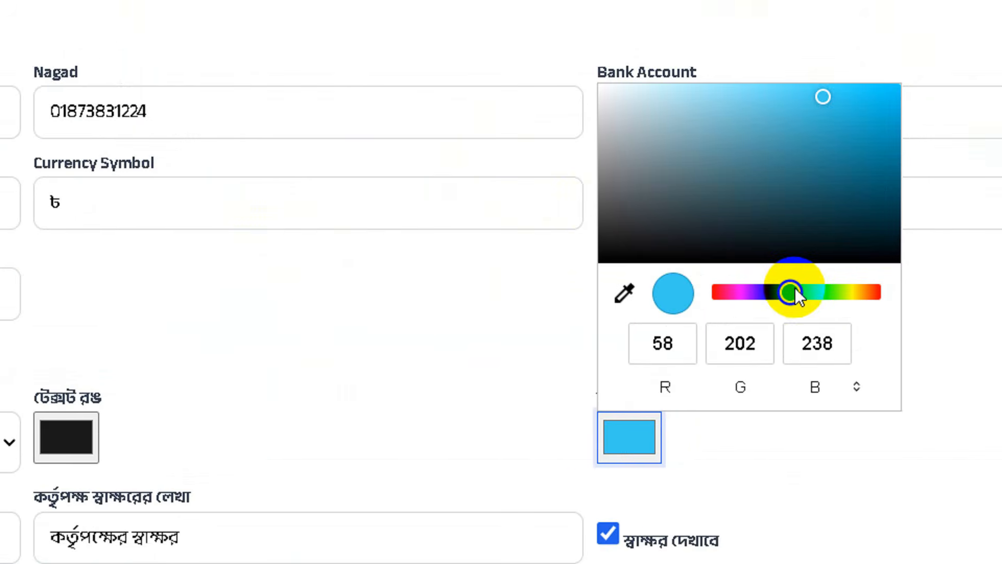
left_click_drag(794, 293, 826, 292)
left_click(876, 126)
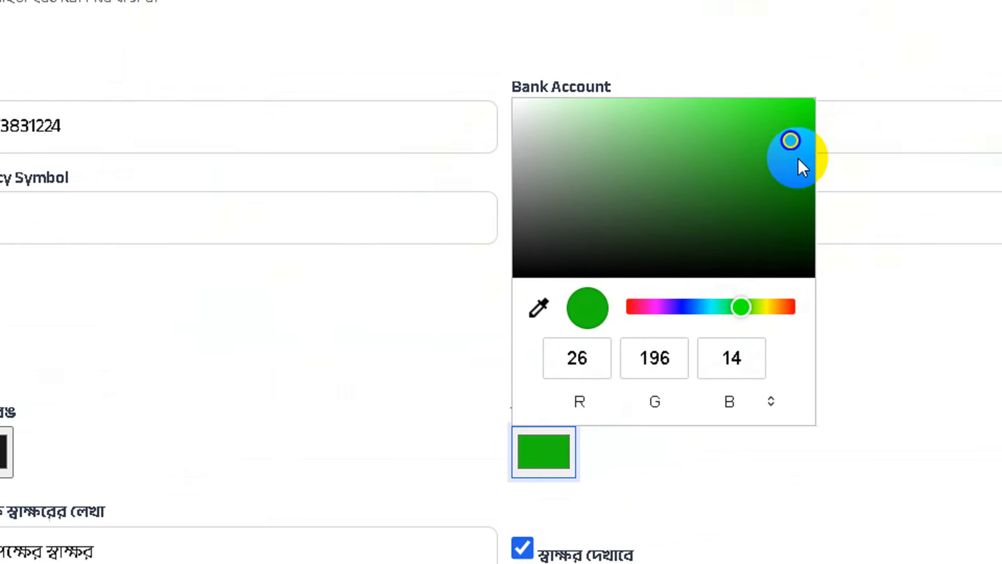
left_click(792, 156)
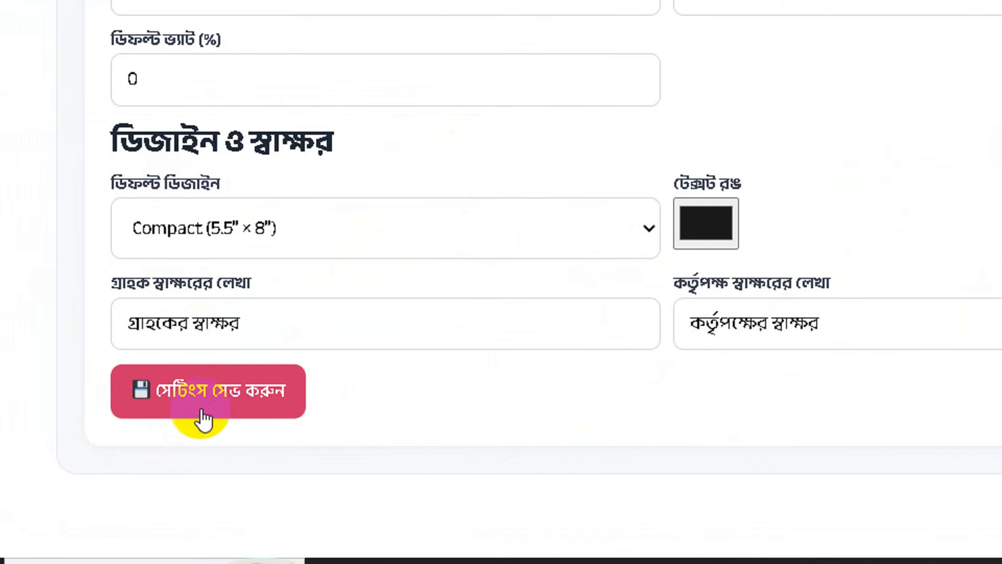
left_click(126, 417)
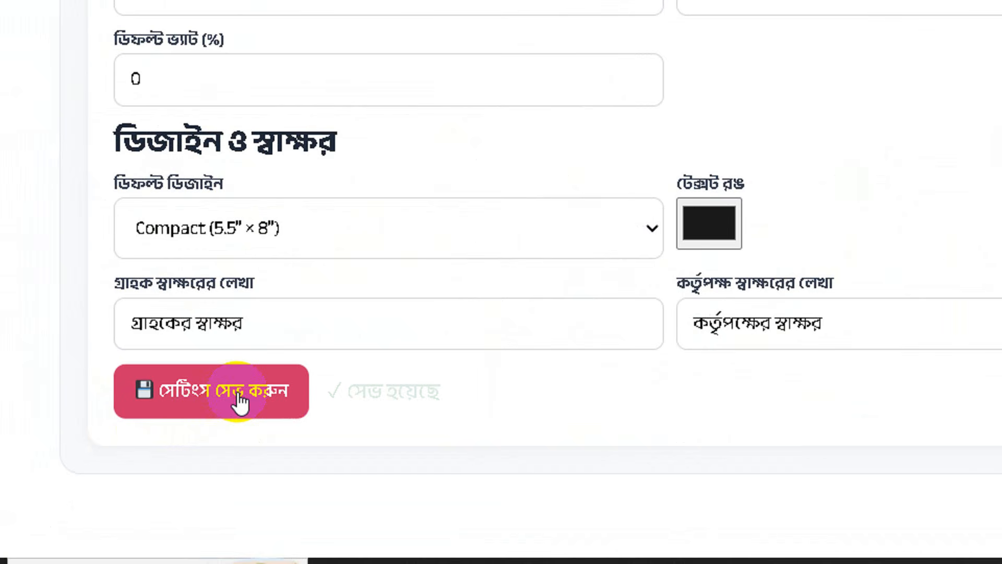
Return to the new memo form and activate the memo number for editing
scroll(88, 245, "up", 4)
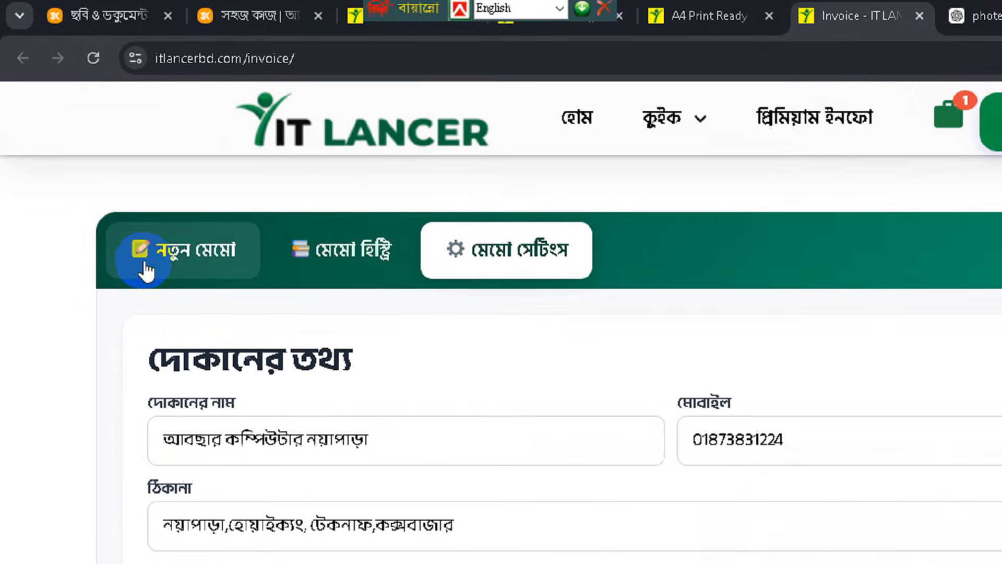
left_click(100, 137)
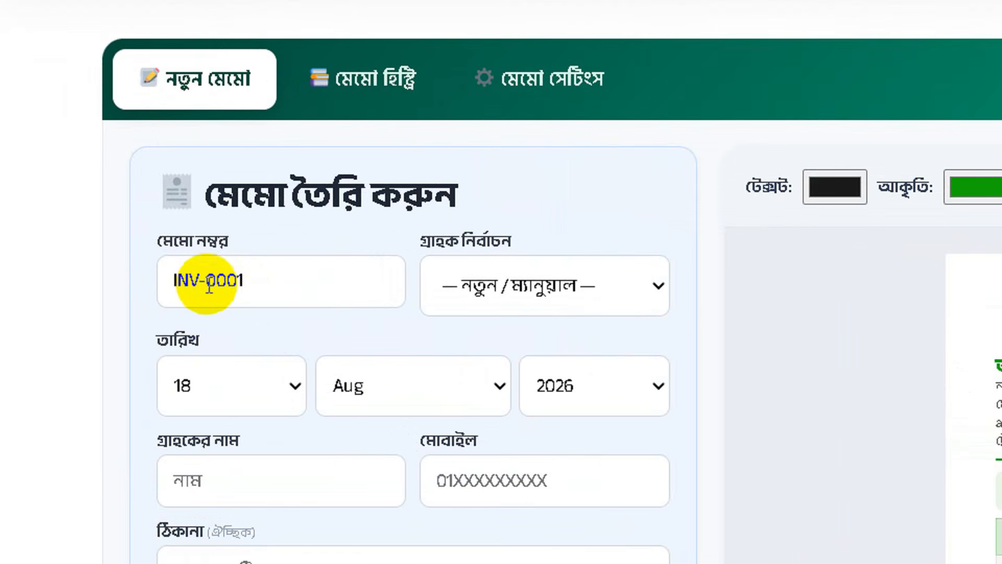
left_click(255, 280)
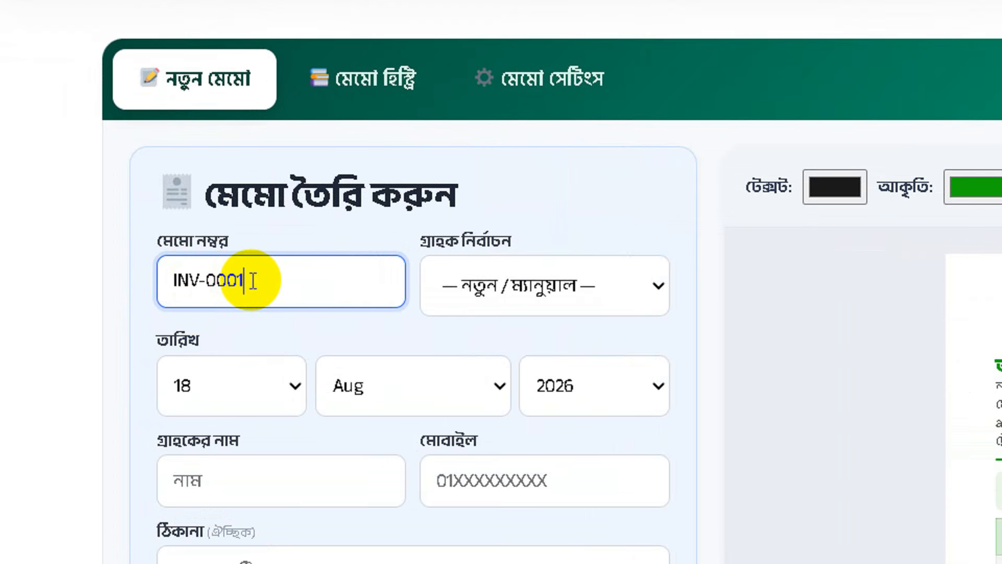
Fill in the customer's name, mobile number and address on the memo using the previously entered suggestions
scroll(252, 525, "down", 2)
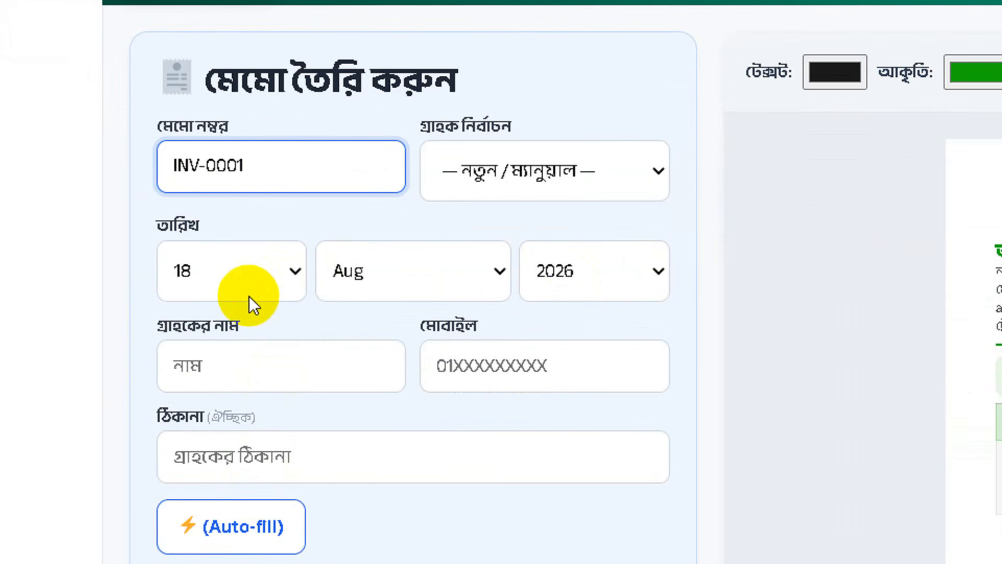
left_click(252, 364)
left_click(303, 418)
left_click(497, 372)
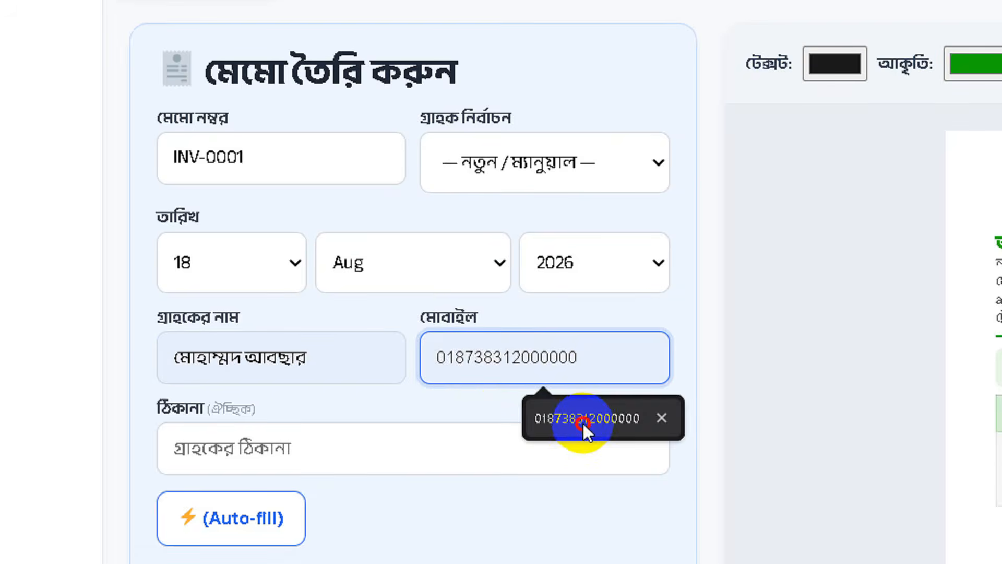
left_click(584, 423)
scroll(412, 447, "down", 2)
left_click(371, 452)
left_click(336, 433)
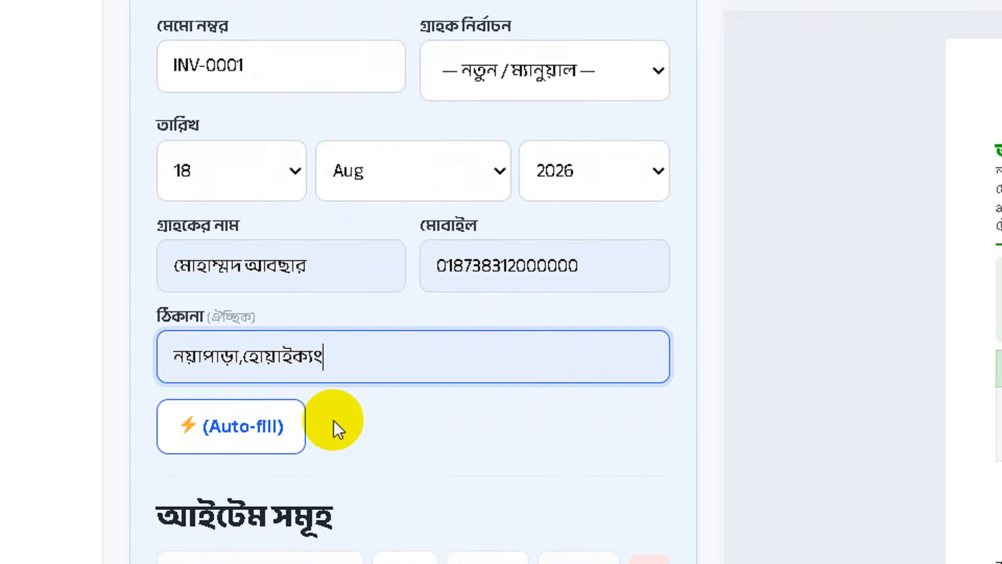
Enter the first memo item as "মোবাইল" with quantity 1 and a unit price of 1000
scroll(365, 423, "down", 4)
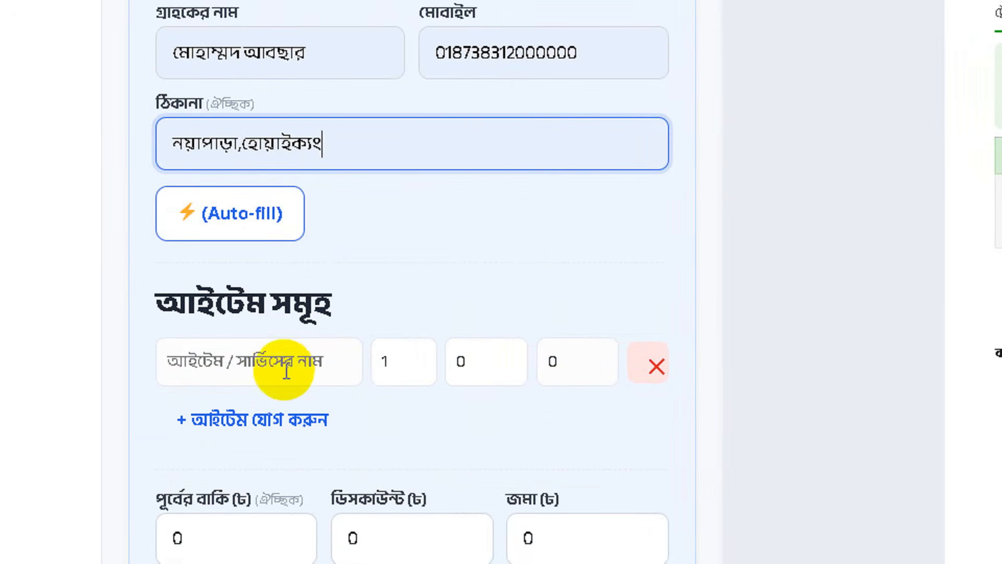
scroll(434, 239, "up", 2)
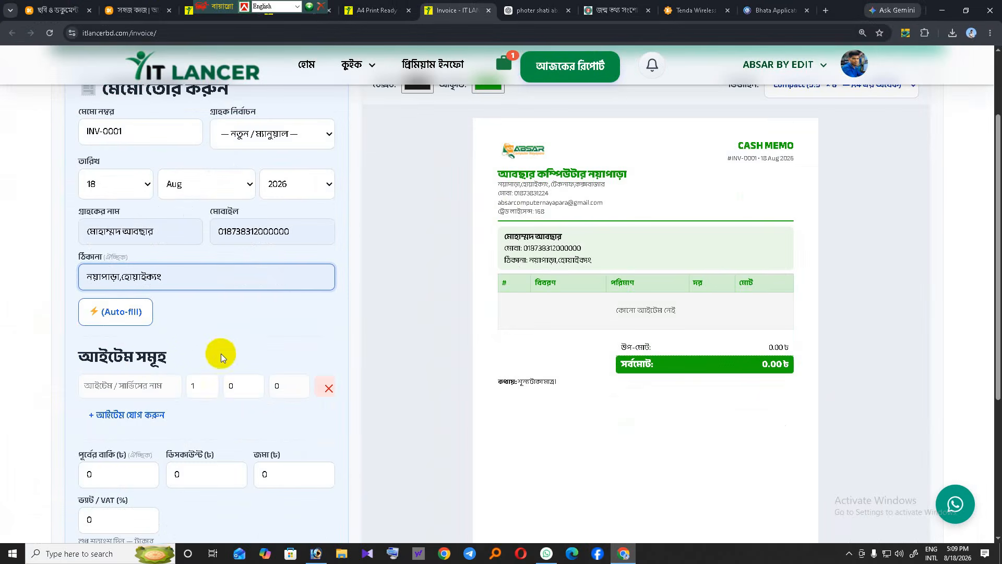
scroll(157, 314, "down", 1)
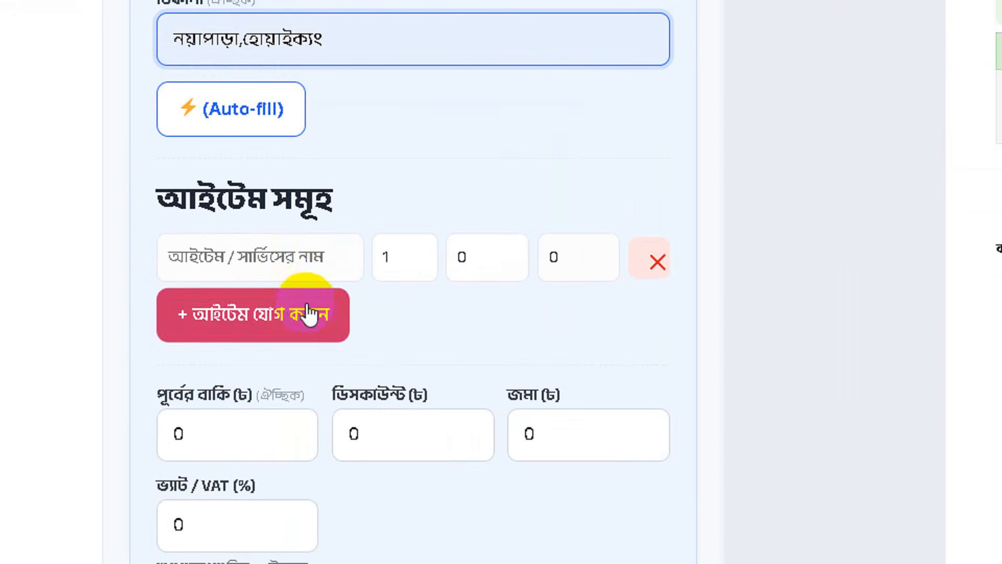
left_click(177, 314)
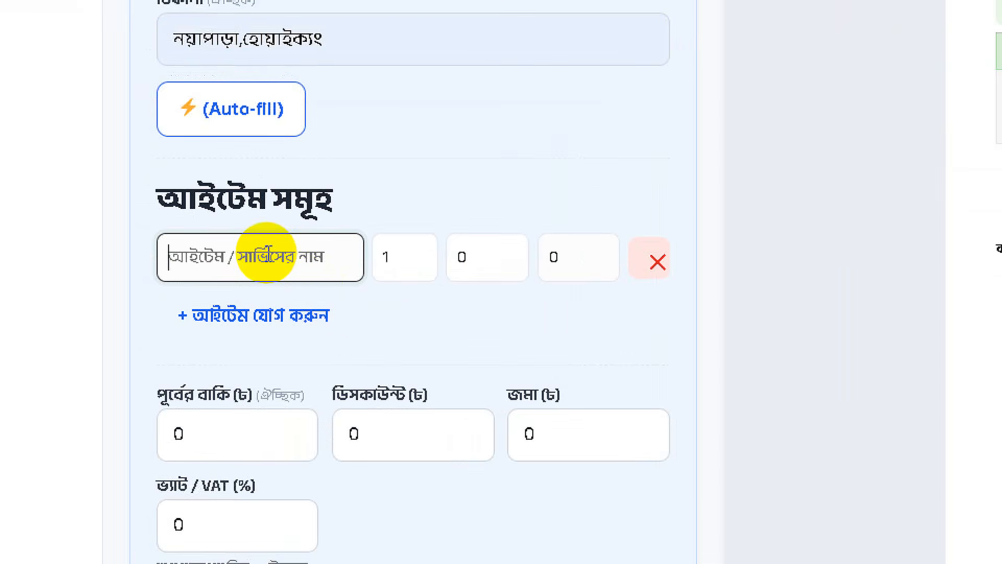
type("মোবাইল")
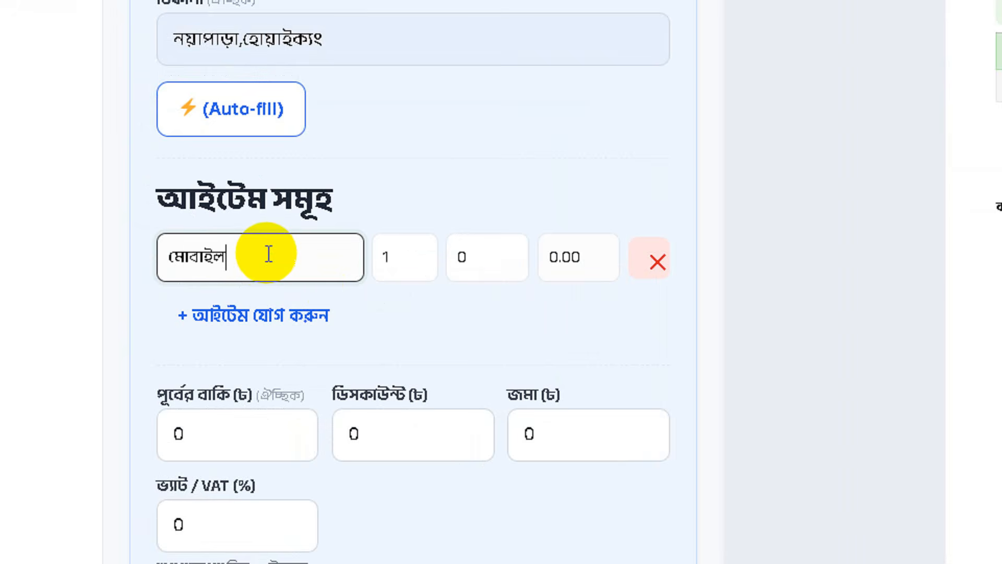
left_click(397, 258)
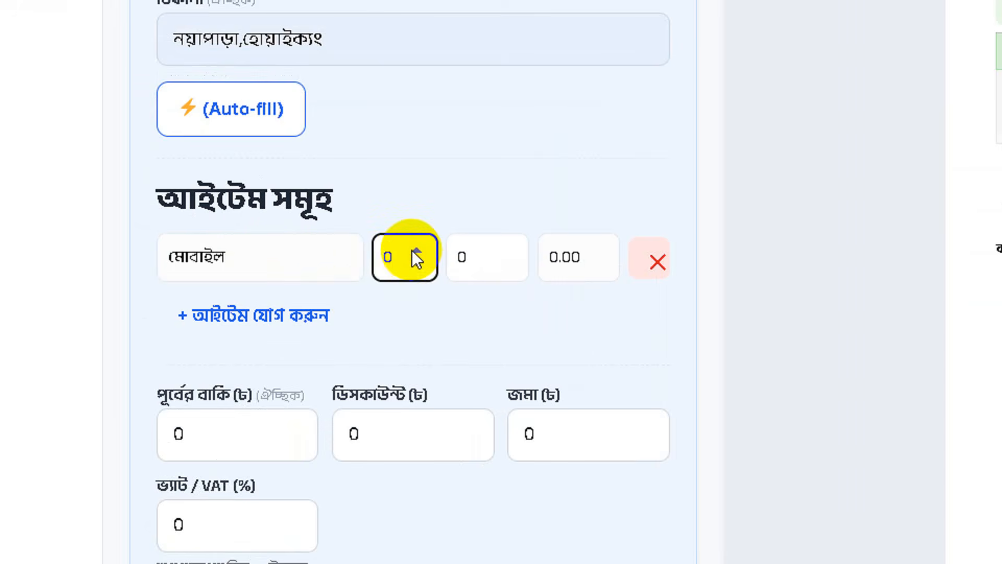
left_click(459, 259)
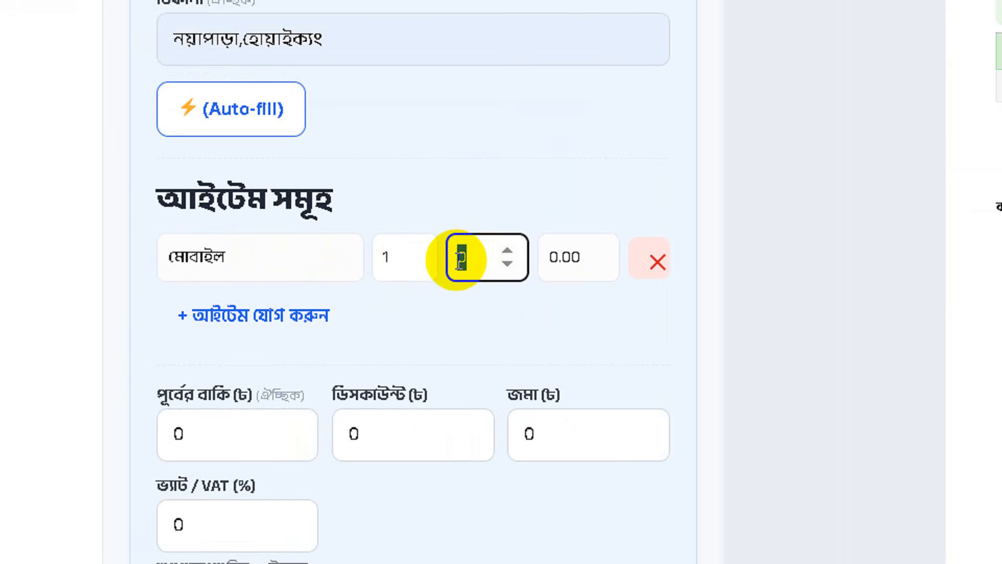
type("1000")
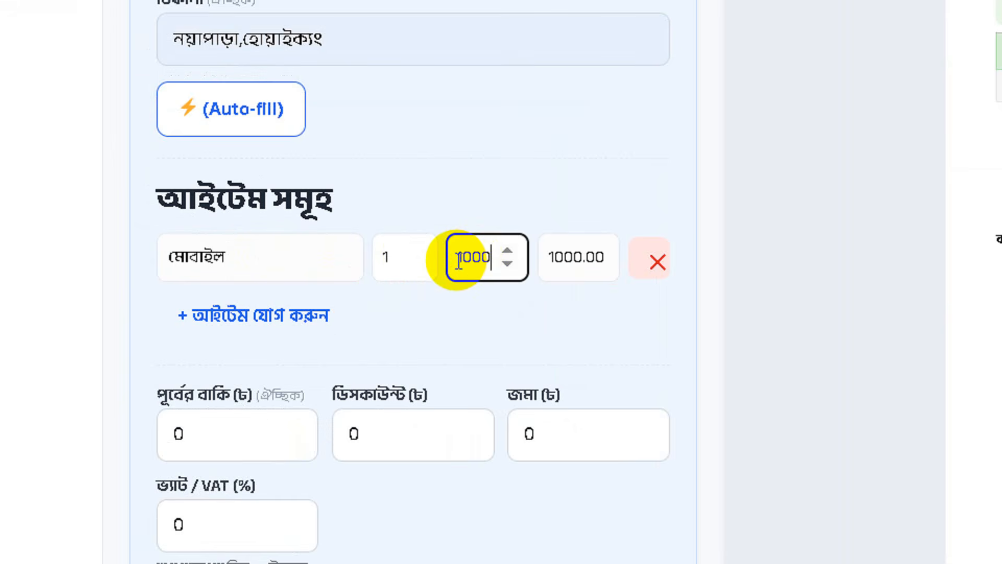
Add a second memo item named "গ্লাস" with quantity 1 and a unit price of 200
left_click(246, 321)
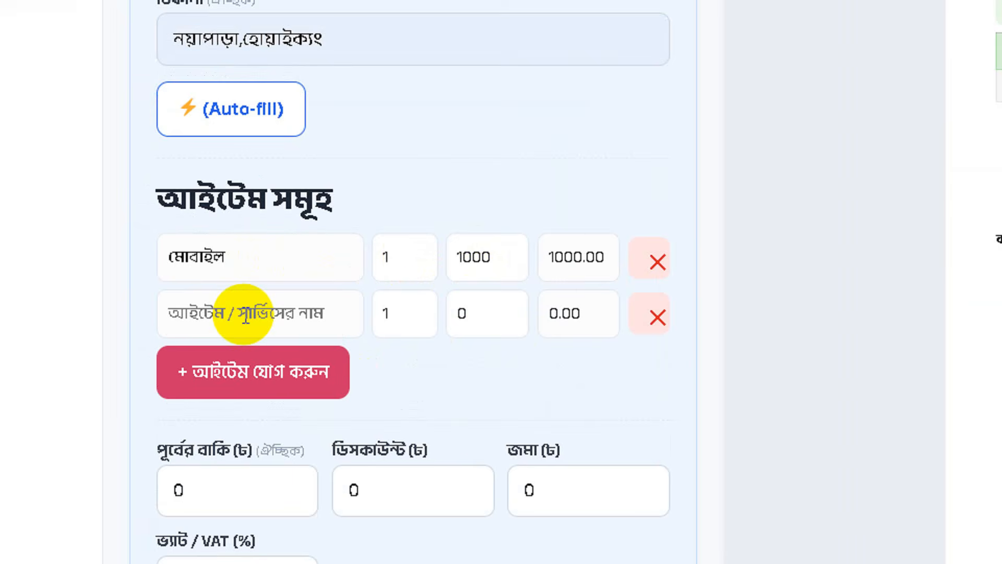
left_click(446, 317)
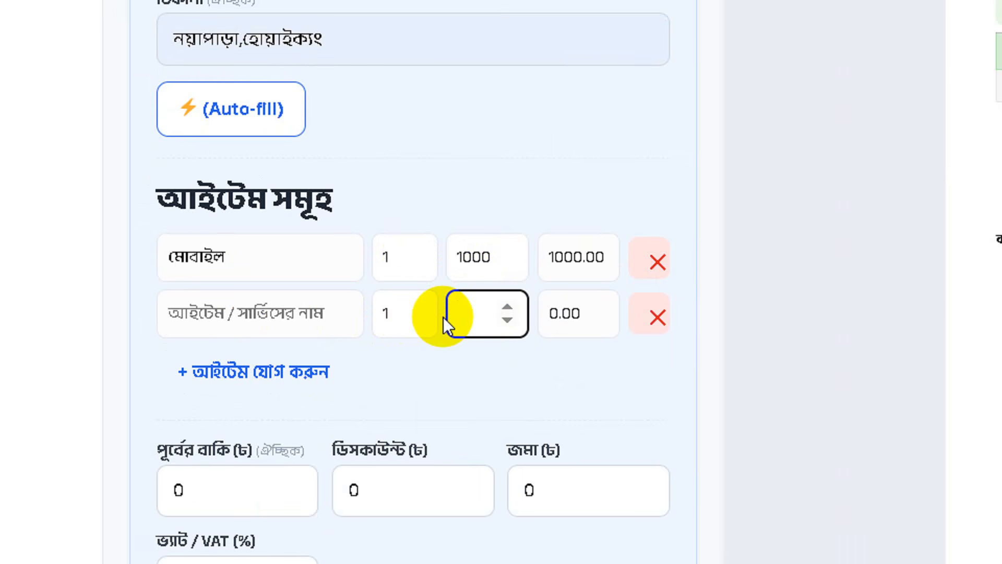
left_click(323, 321)
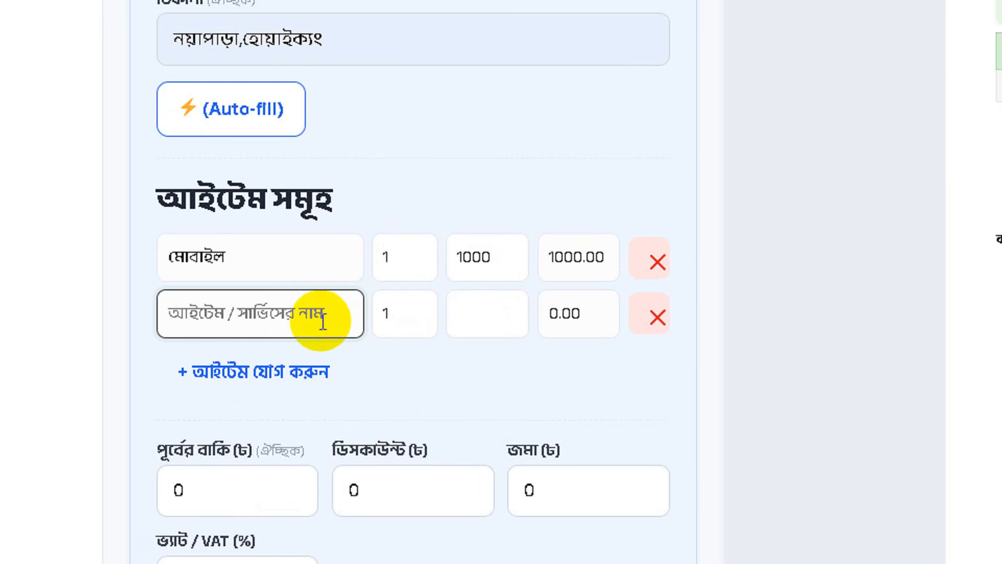
type("গ্লাস")
left_click(486, 317)
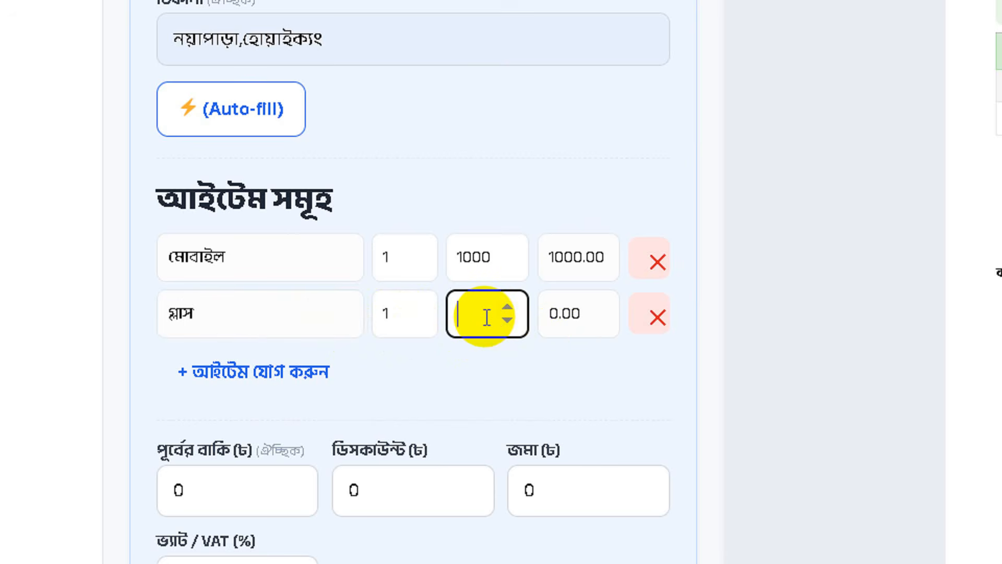
type("20")
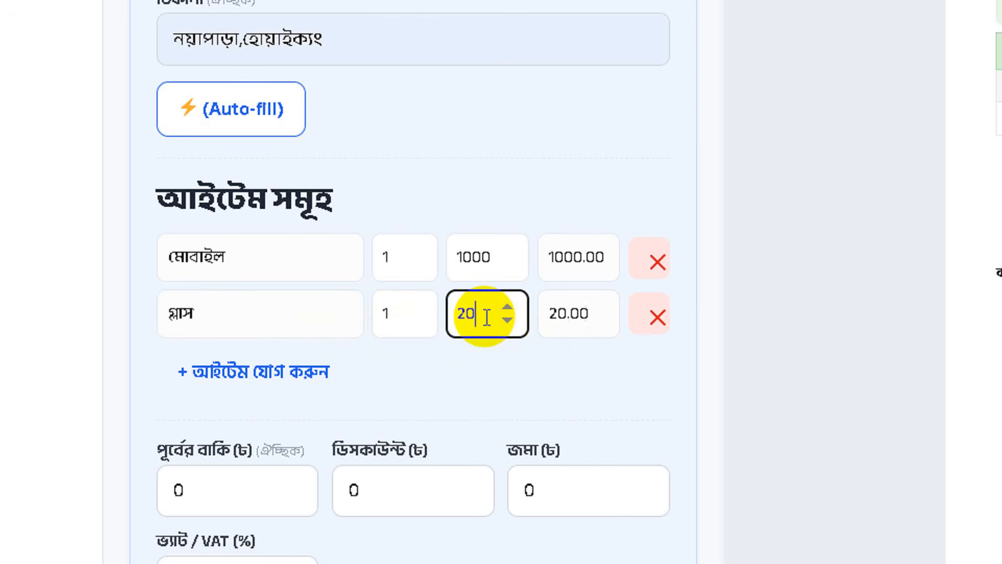
type("0")
left_click(595, 363)
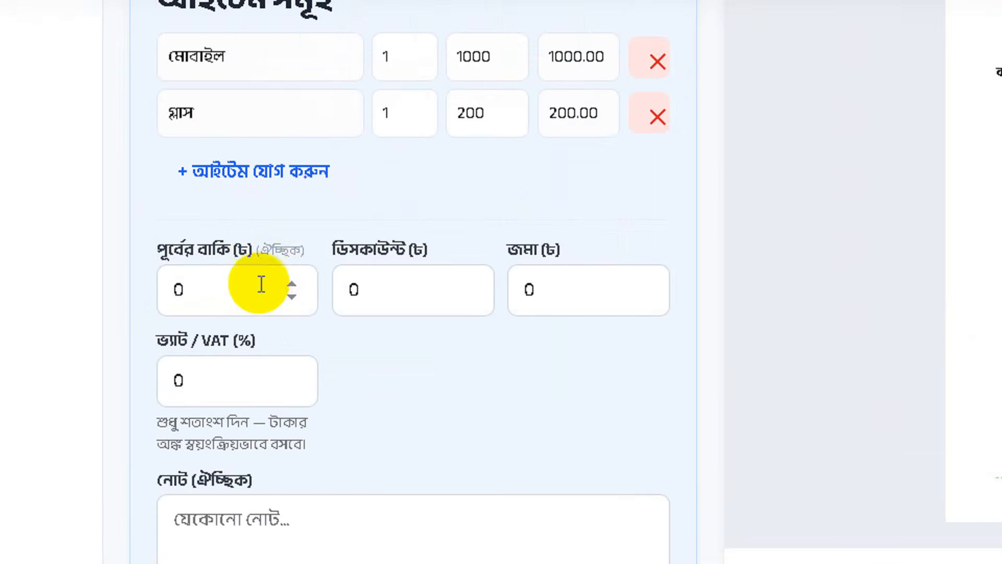
Set the memo's previous due to 100, the discount to 100 and the deposit to 1000
left_click_drag(209, 290, 178, 290)
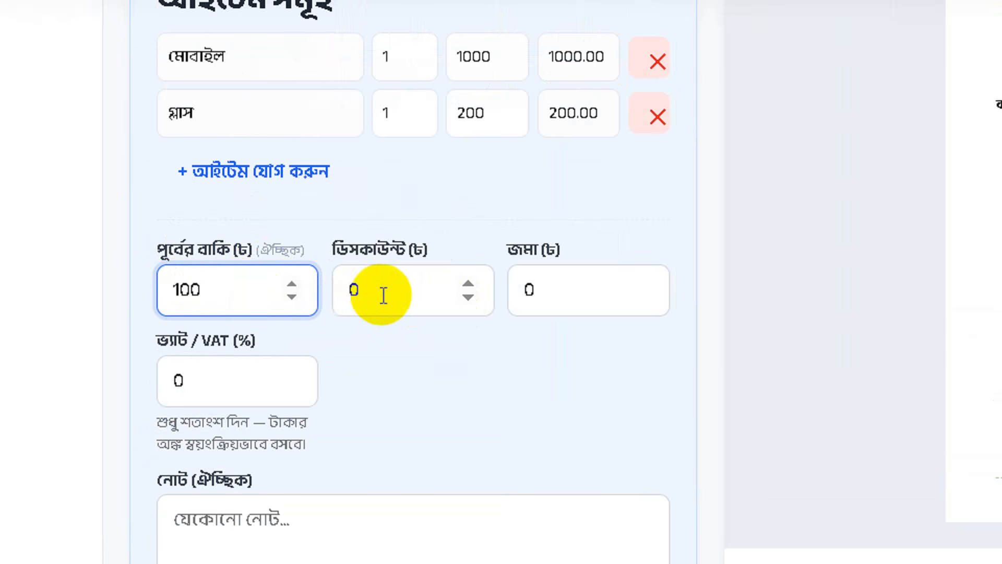
left_click_drag(380, 293, 344, 296)
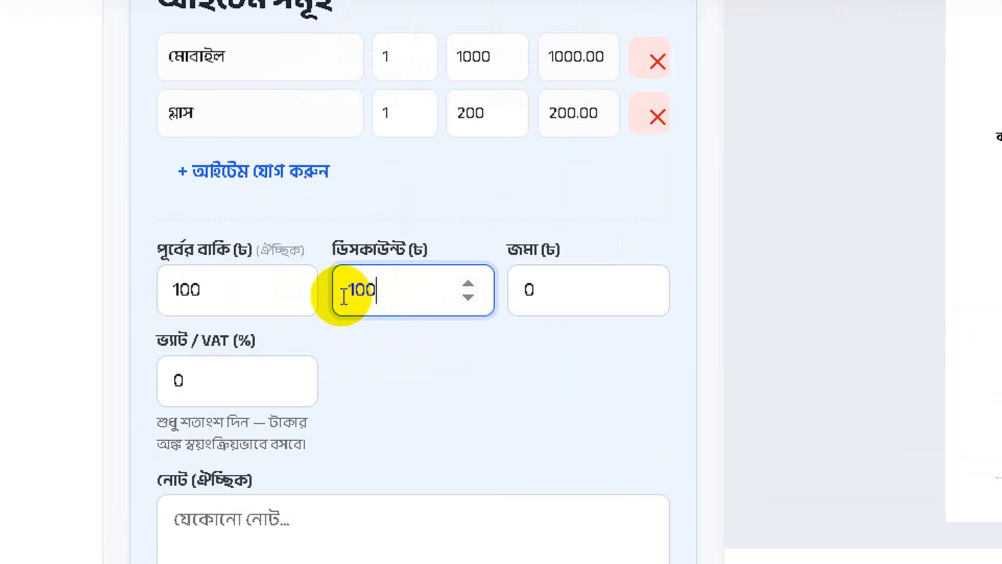
type("100")
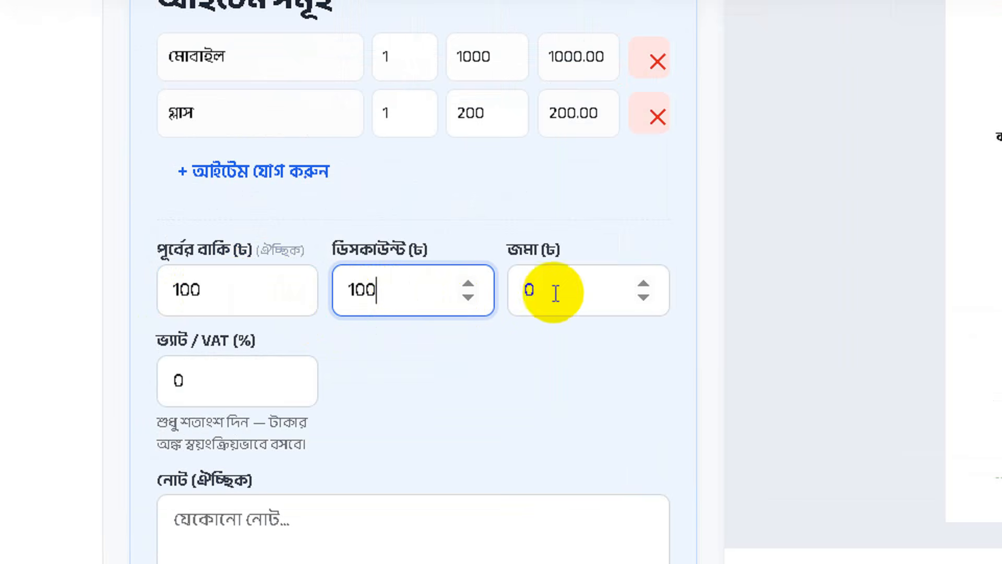
left_click_drag(553, 291, 505, 300)
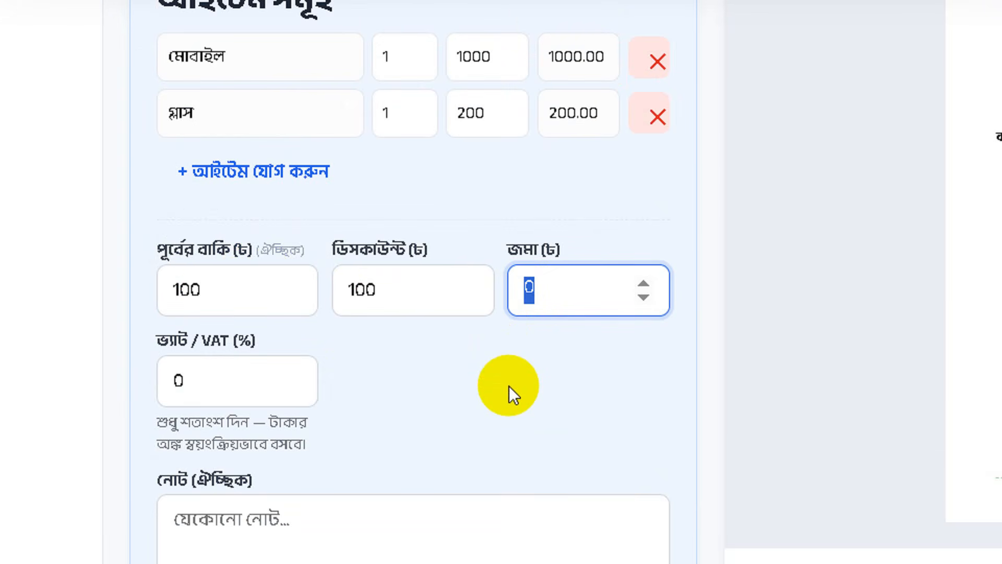
type("1000")
Examine the memo preview's discount, previous due, grand total, deposit, remaining due and amount in words
scroll(463, 465, "down", 4)
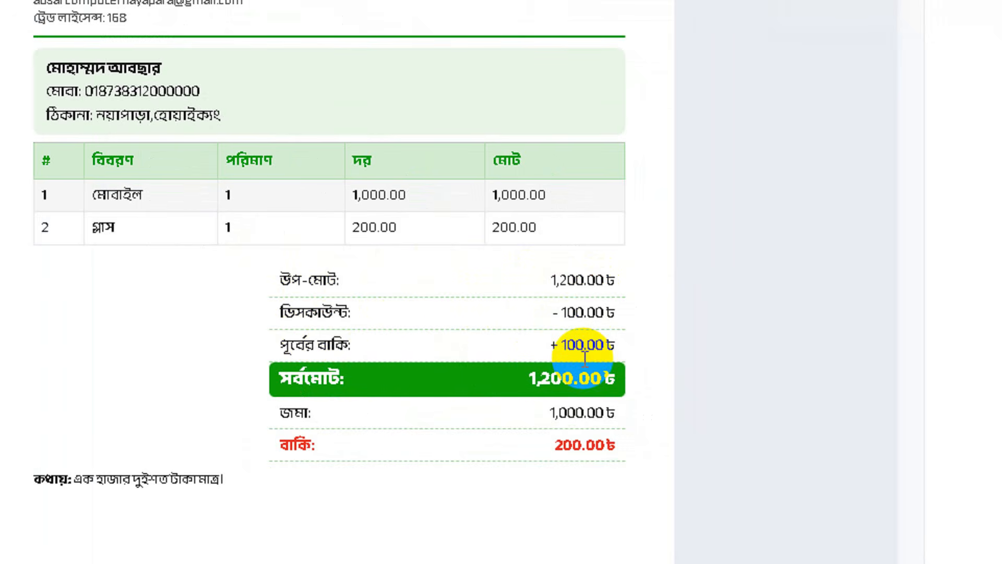
scroll(349, 425, "down", 1)
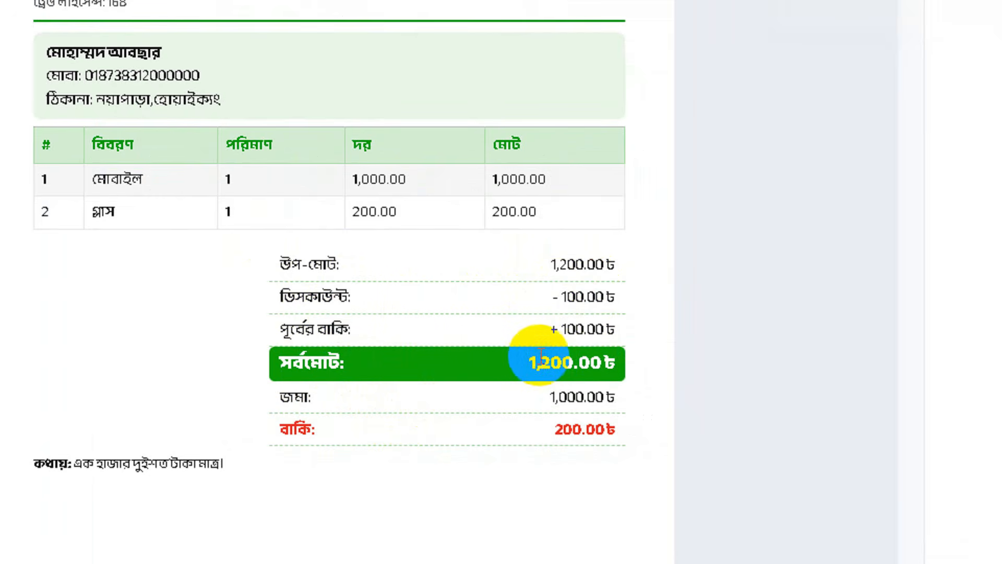
left_click_drag(542, 351, 565, 316)
left_click(593, 293)
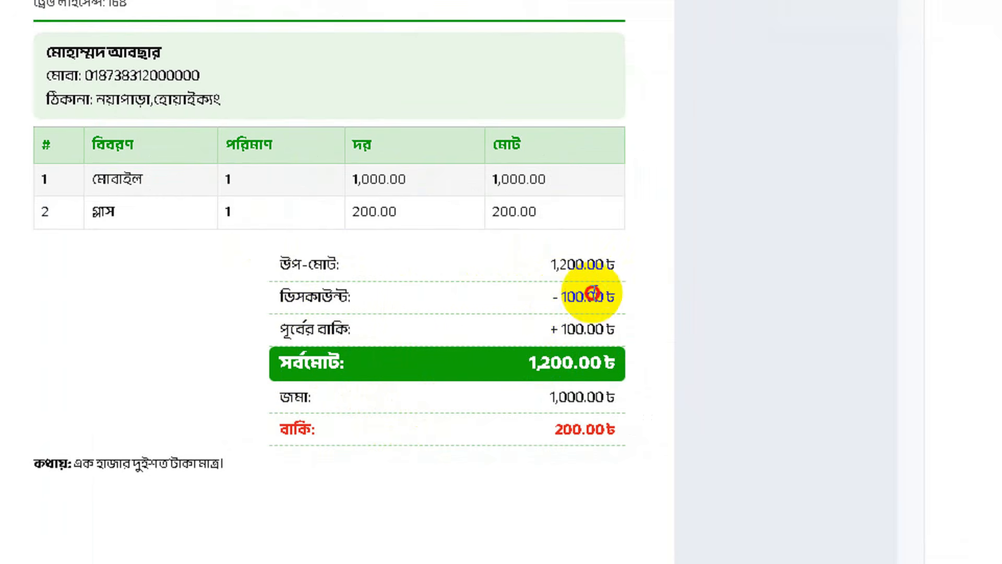
left_click_drag(512, 371, 572, 359)
scroll(310, 410, "down", 1)
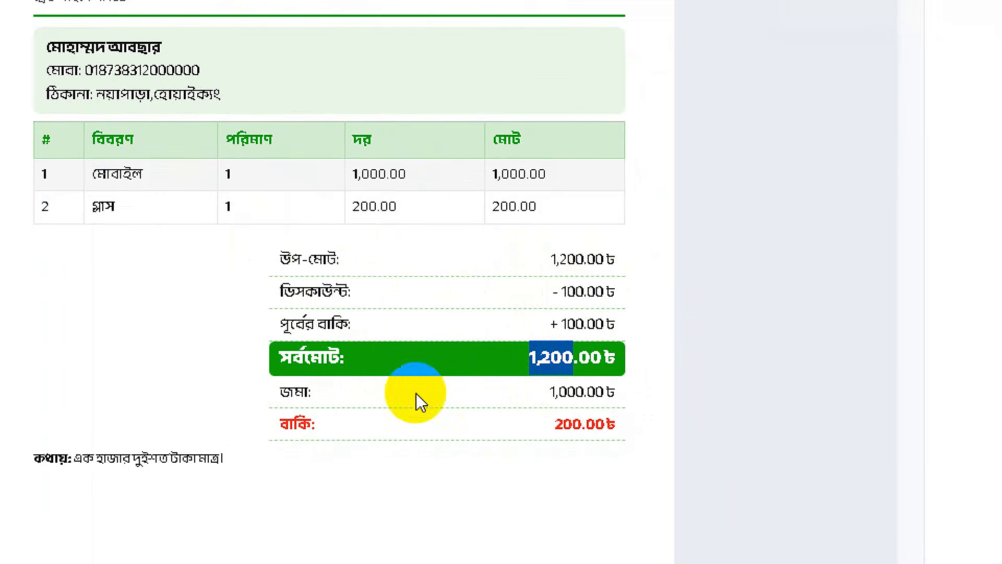
left_click_drag(544, 391, 584, 392)
scroll(352, 422, "down", 1)
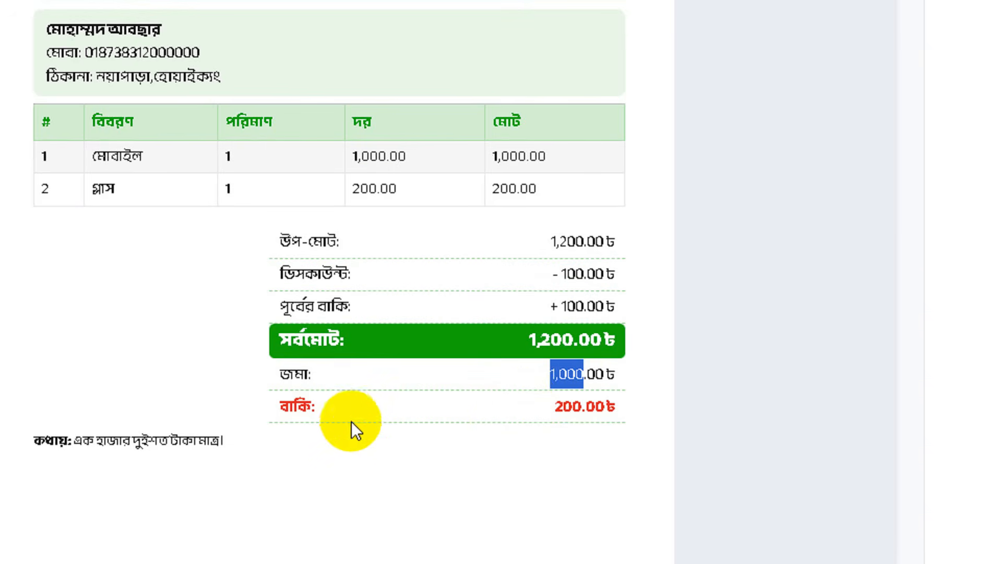
left_click(328, 408)
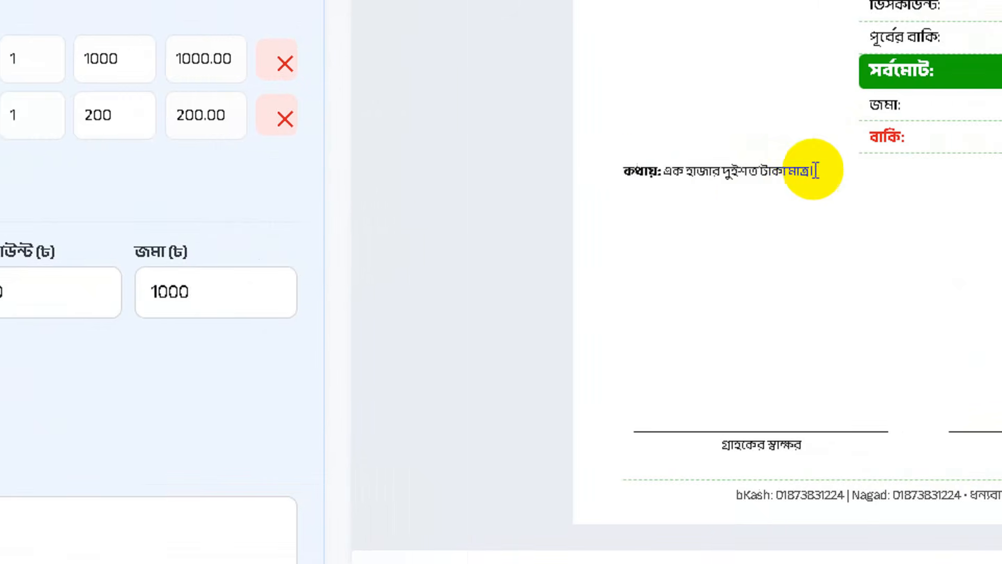
left_click_drag(804, 170, 651, 162)
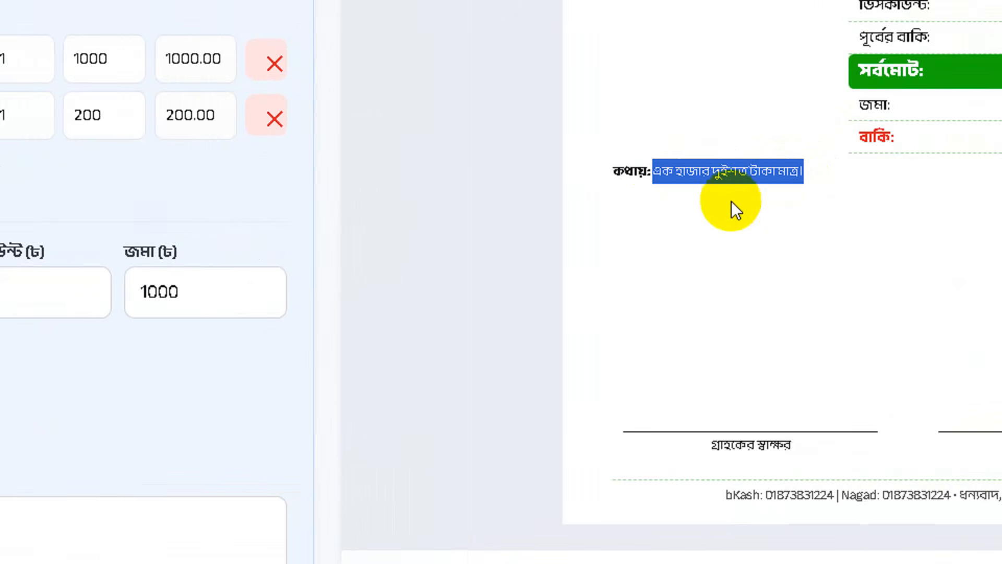
left_click(800, 424)
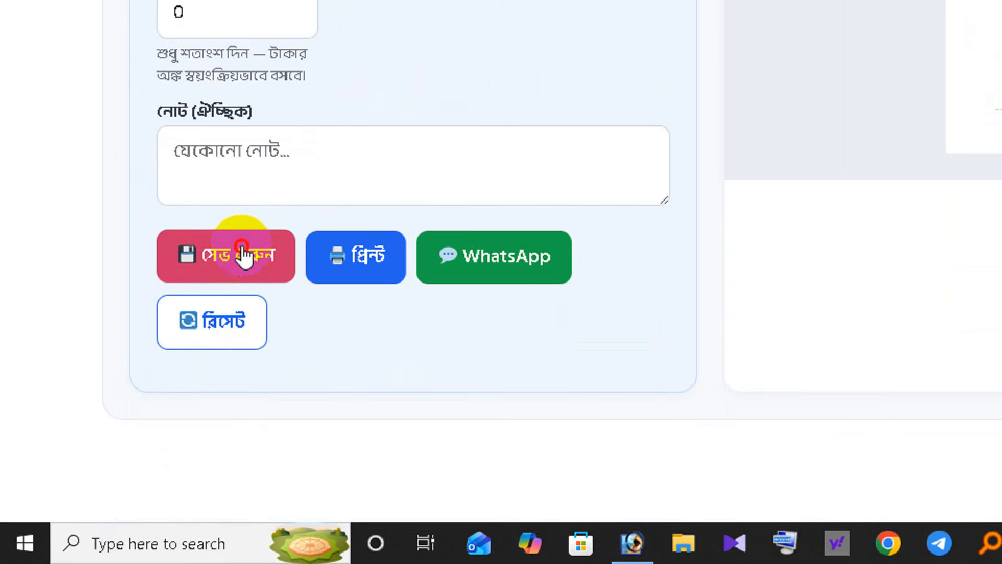
Save the completed memo and dismiss the confirmation message
left_click(243, 256)
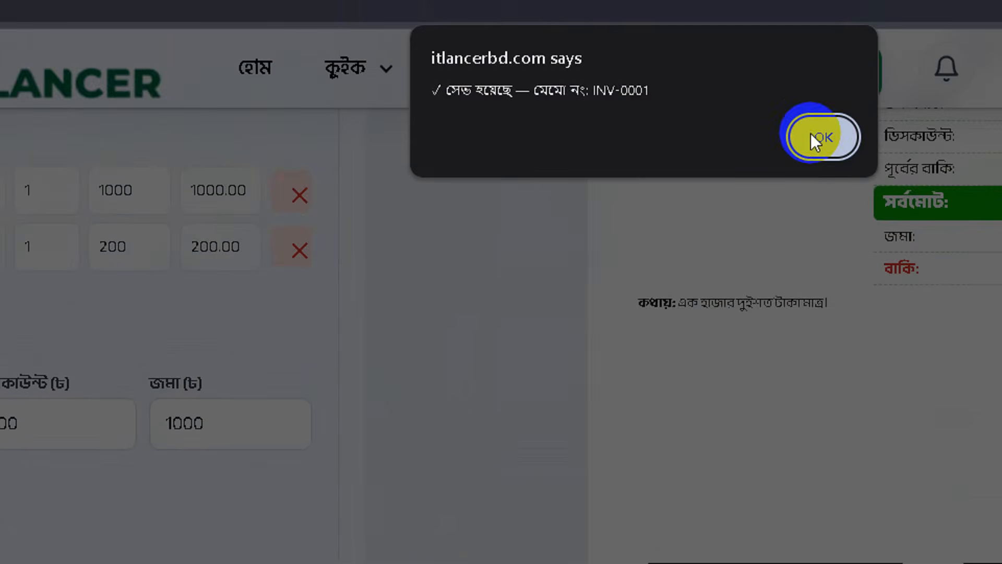
left_click(817, 140)
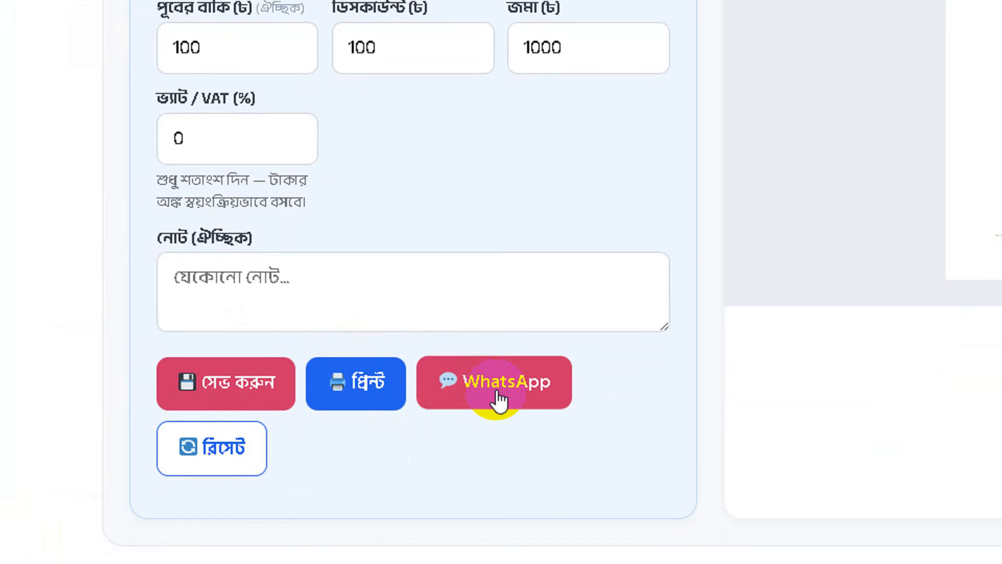
Preview the memo's printout with the colour mode set to Color, and close the preview without printing
left_click(360, 394)
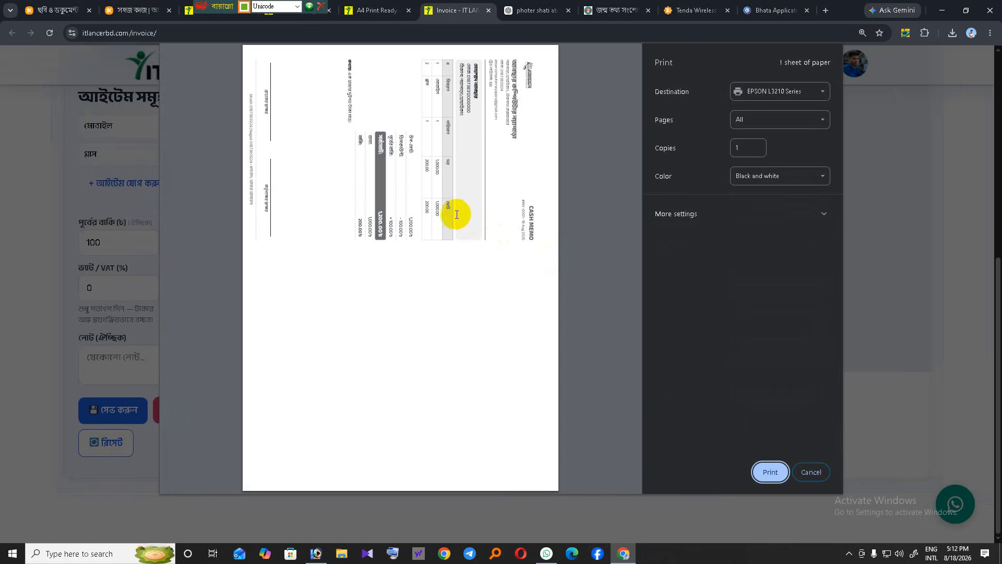
left_click(787, 178)
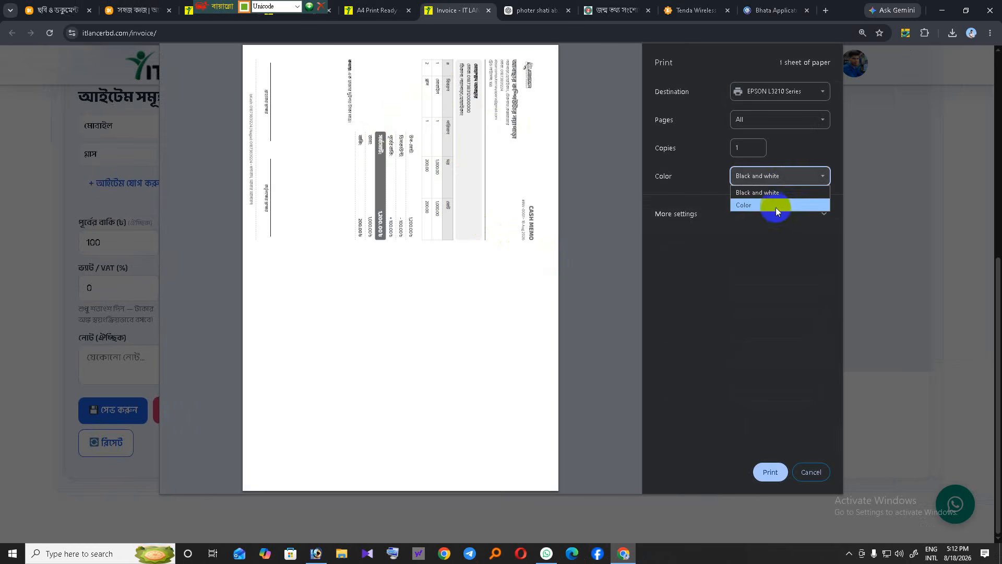
left_click(775, 206)
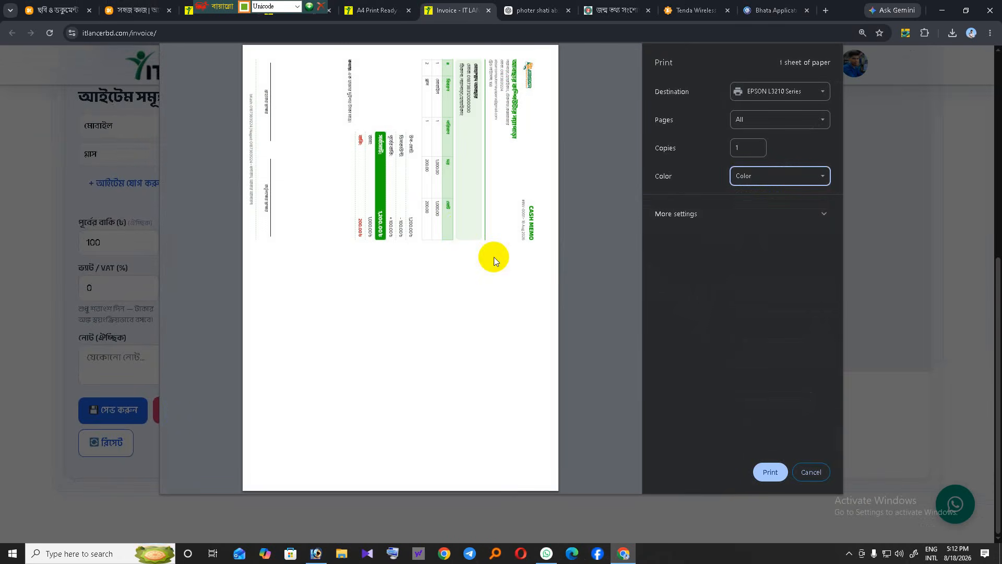
left_click(812, 472)
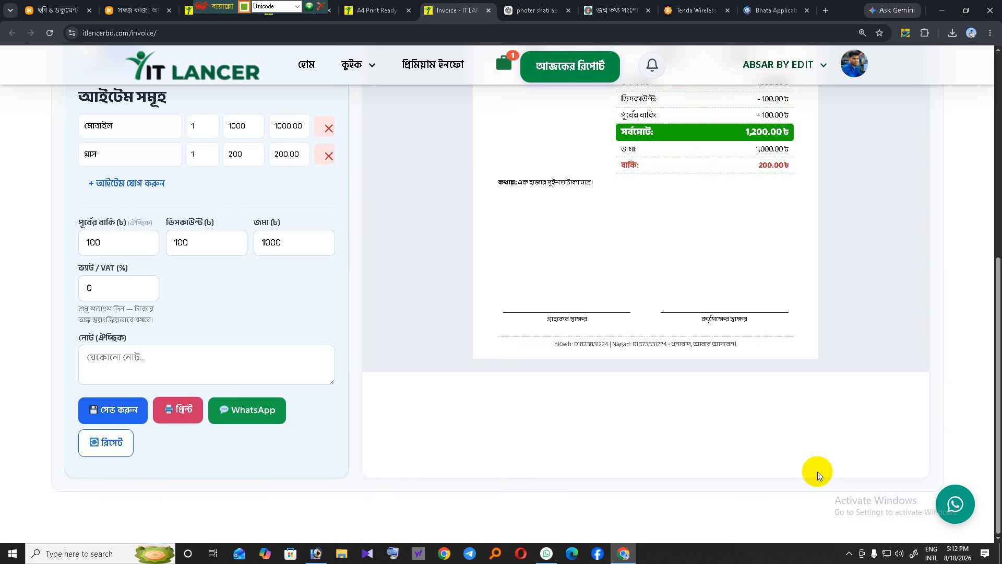
Switch the memo design to Classic Bengali and open the print preview for it
scroll(678, 193, "up", 10)
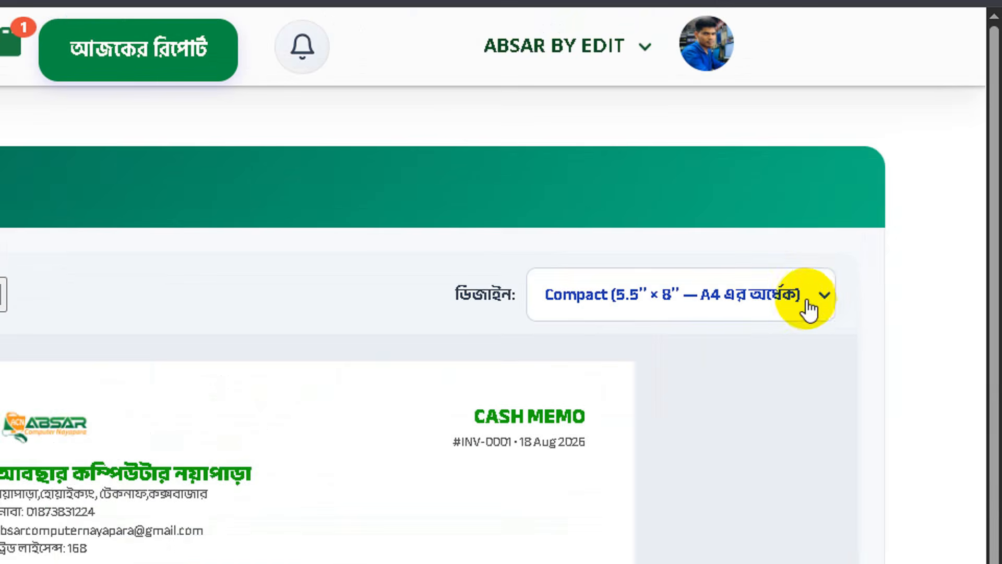
left_click(858, 201)
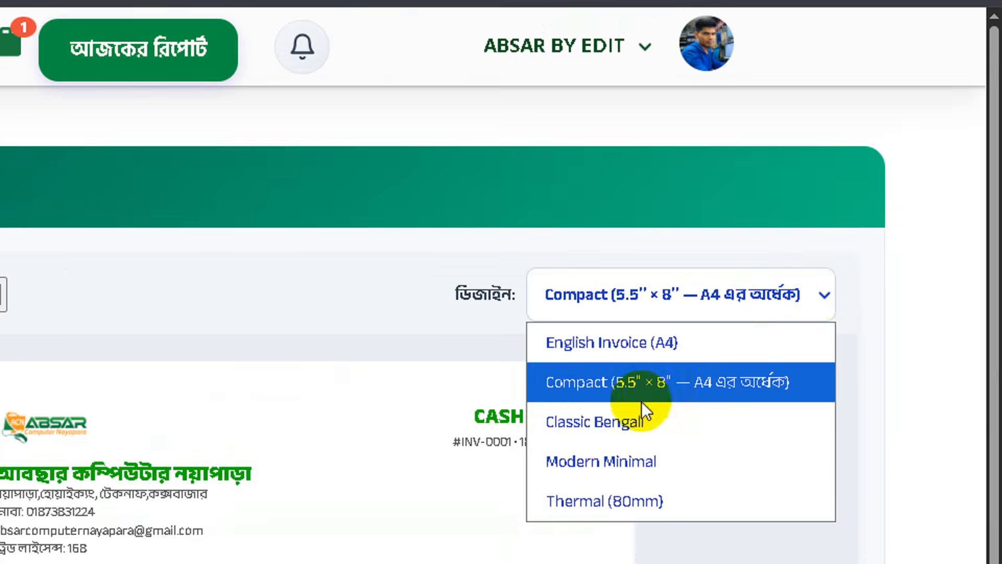
left_click(618, 424)
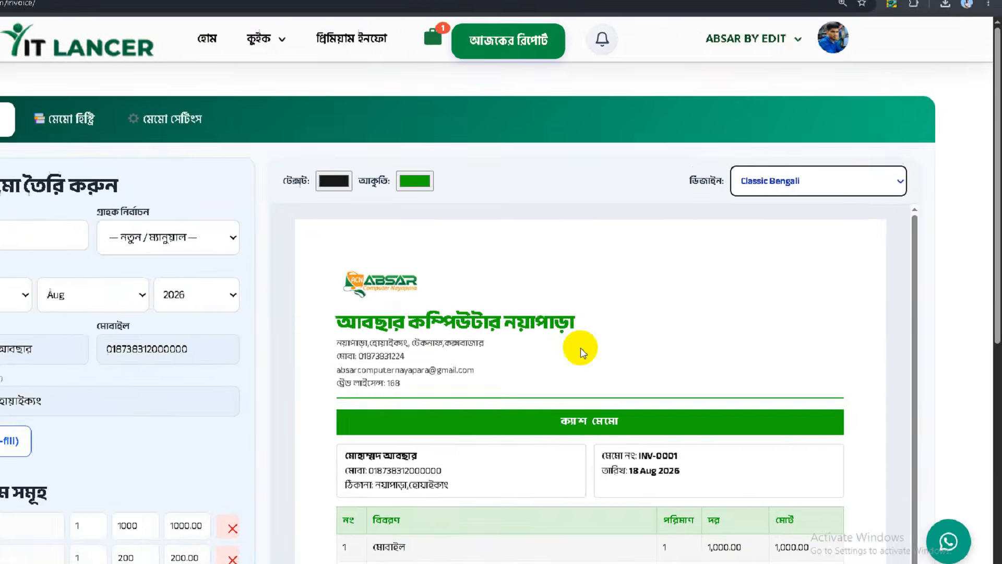
scroll(574, 350, "down", 4)
scroll(220, 444, "down", 7)
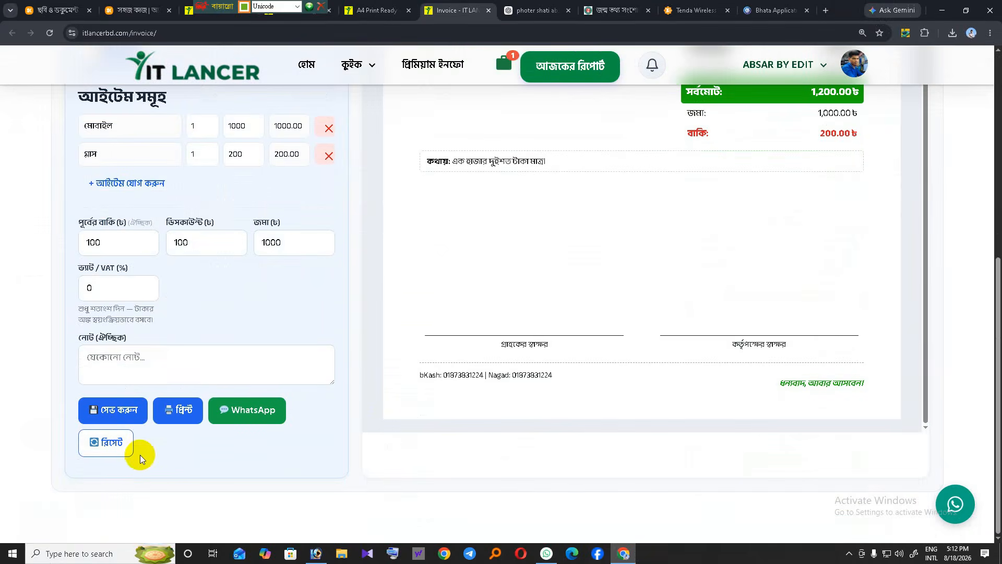
left_click(185, 411)
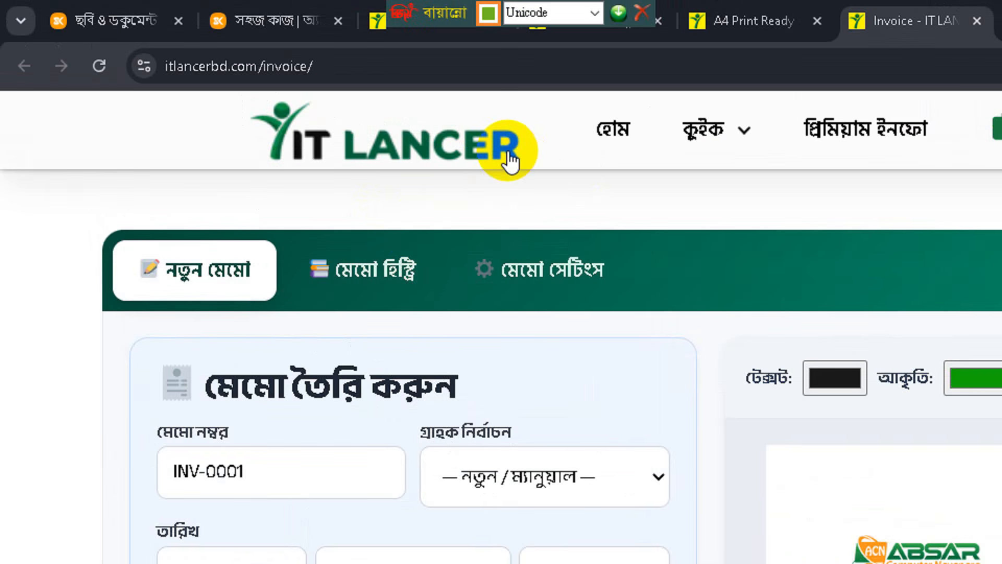
Run Auto-fill for the customer details on the memo form
scroll(700, 452, "down", 15)
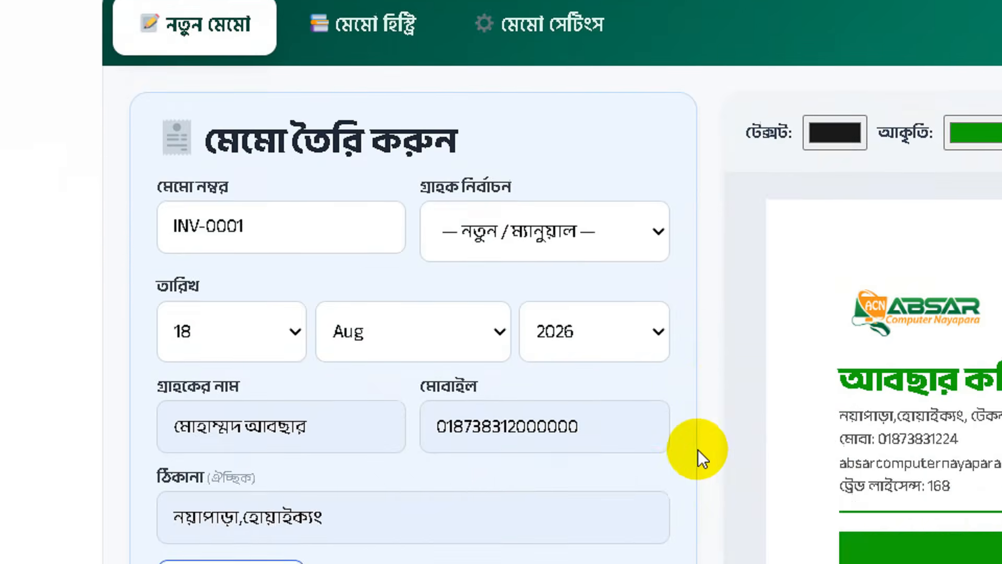
scroll(441, 269, "up", 8)
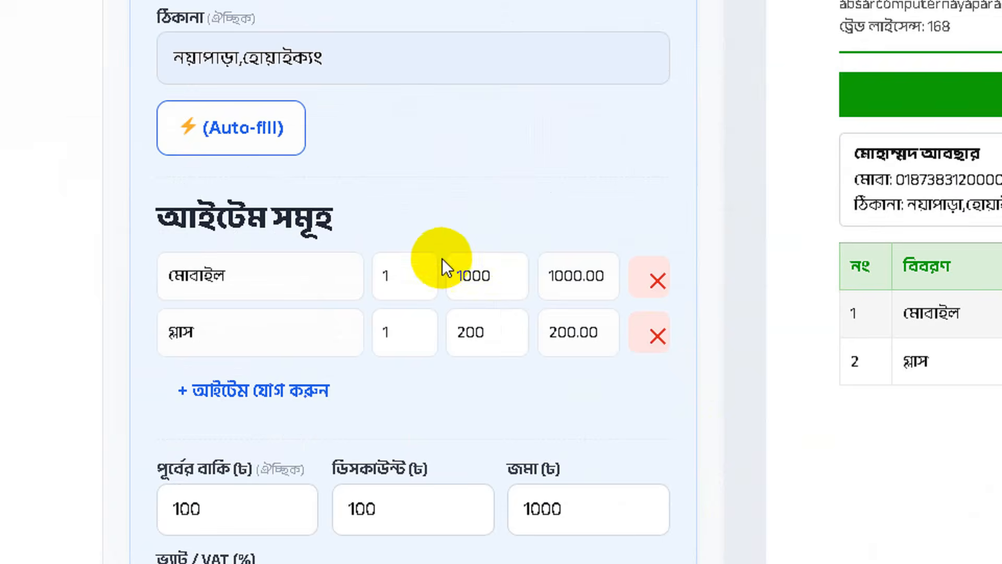
left_click(254, 146)
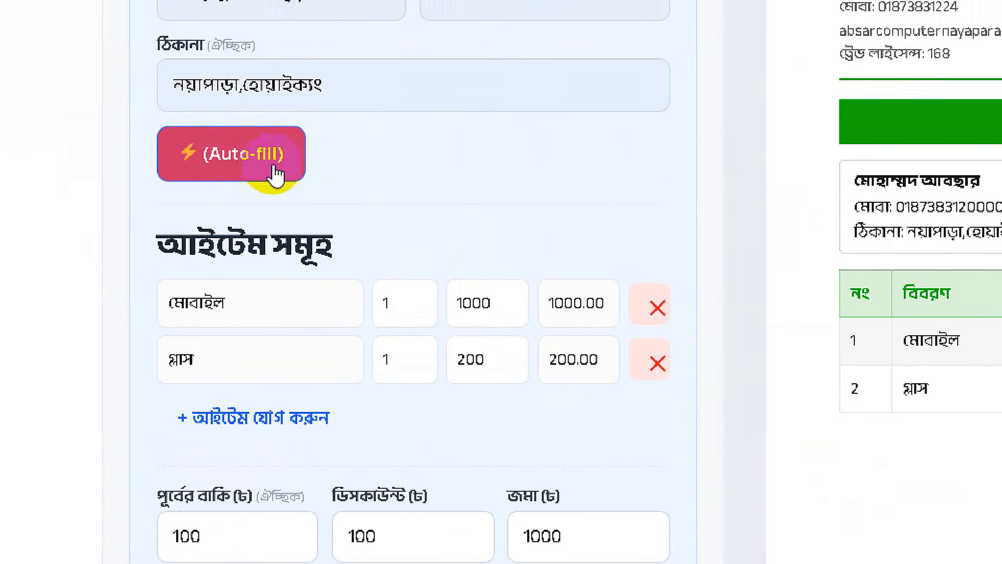